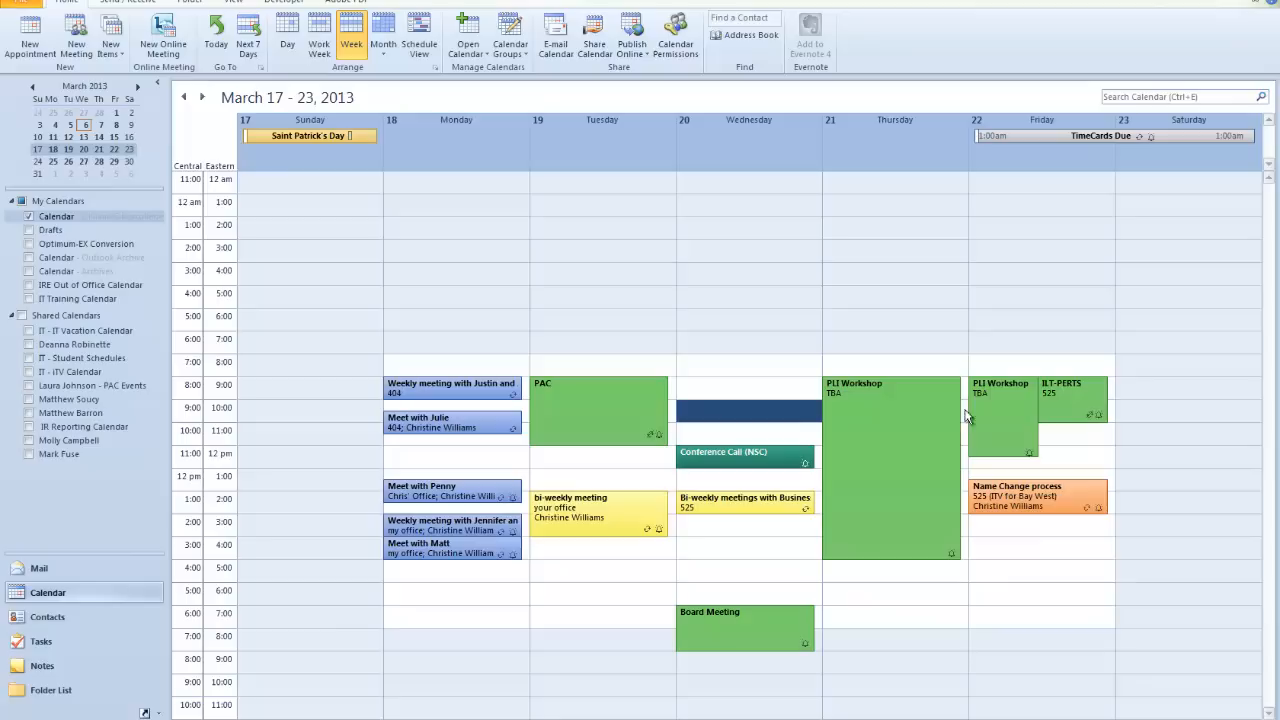
Step: Create an appointment for Wednesday 3/20/2013, 10:00 to 11:00 AM, and use EMS Scheduling with the ITV - BETWEEN Campuses process
double_click(757, 410)
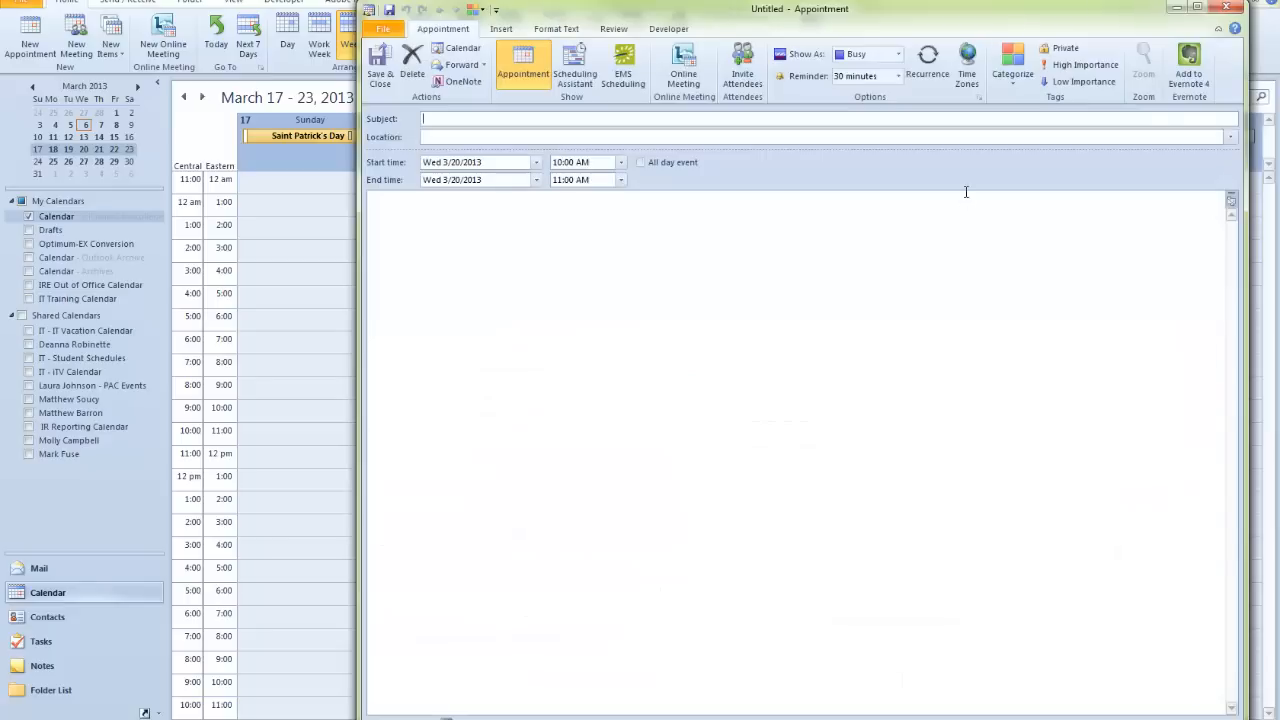
click(1221, 9)
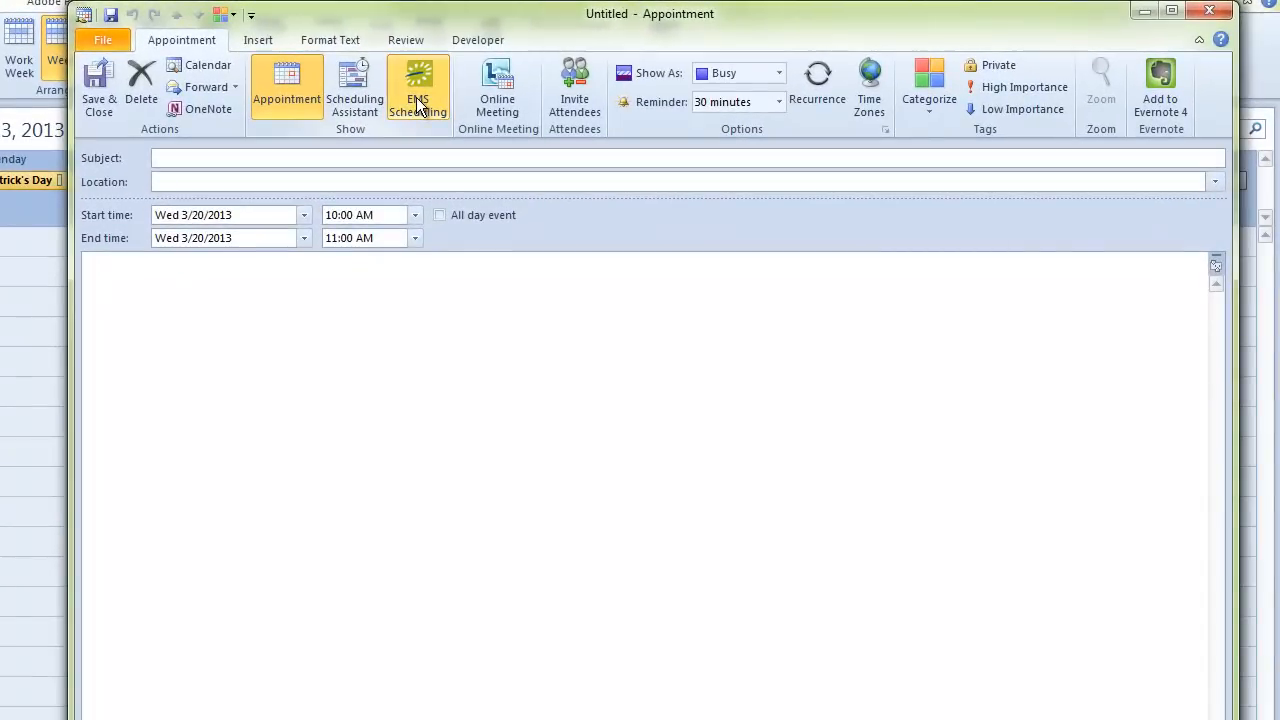
click(418, 105)
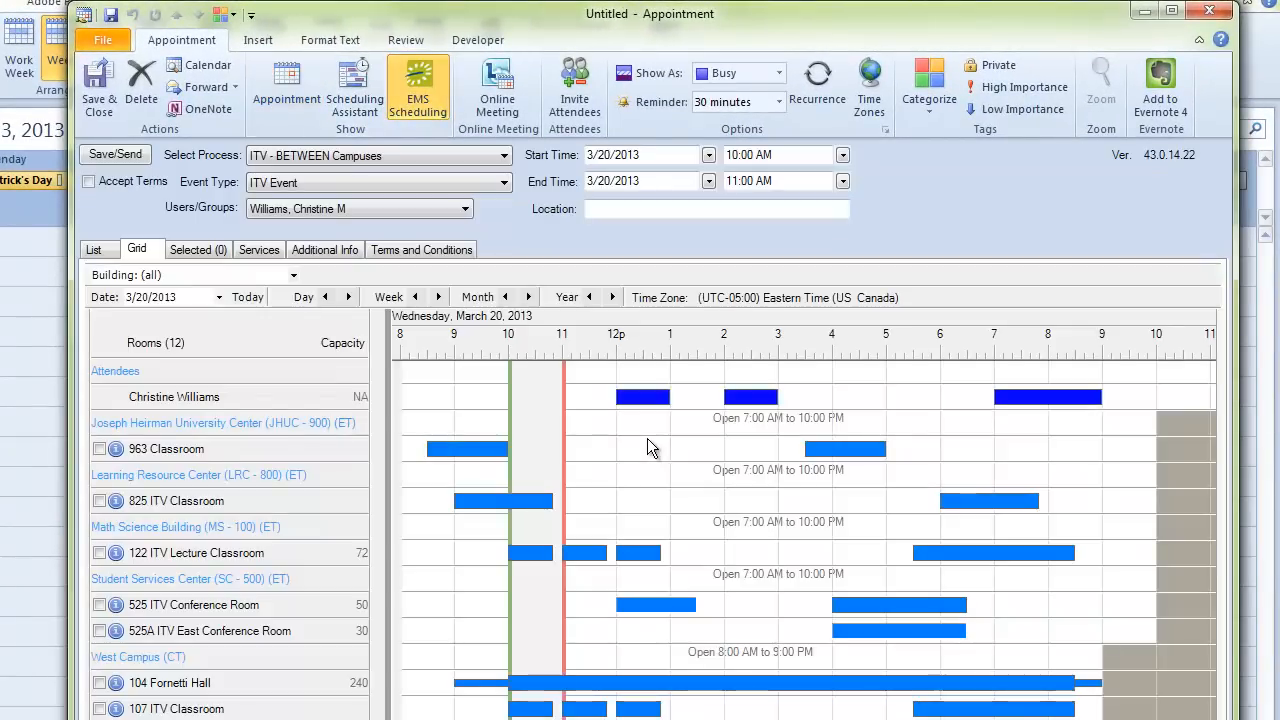
click(501, 160)
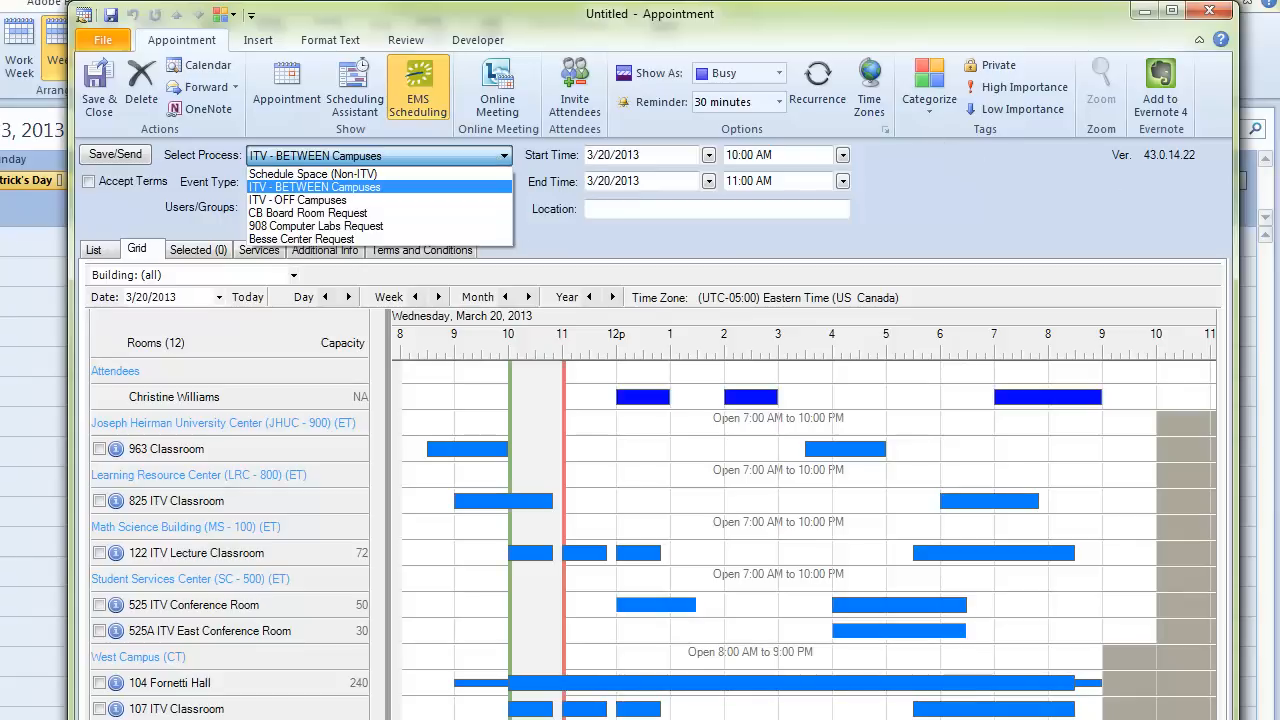
key(Return)
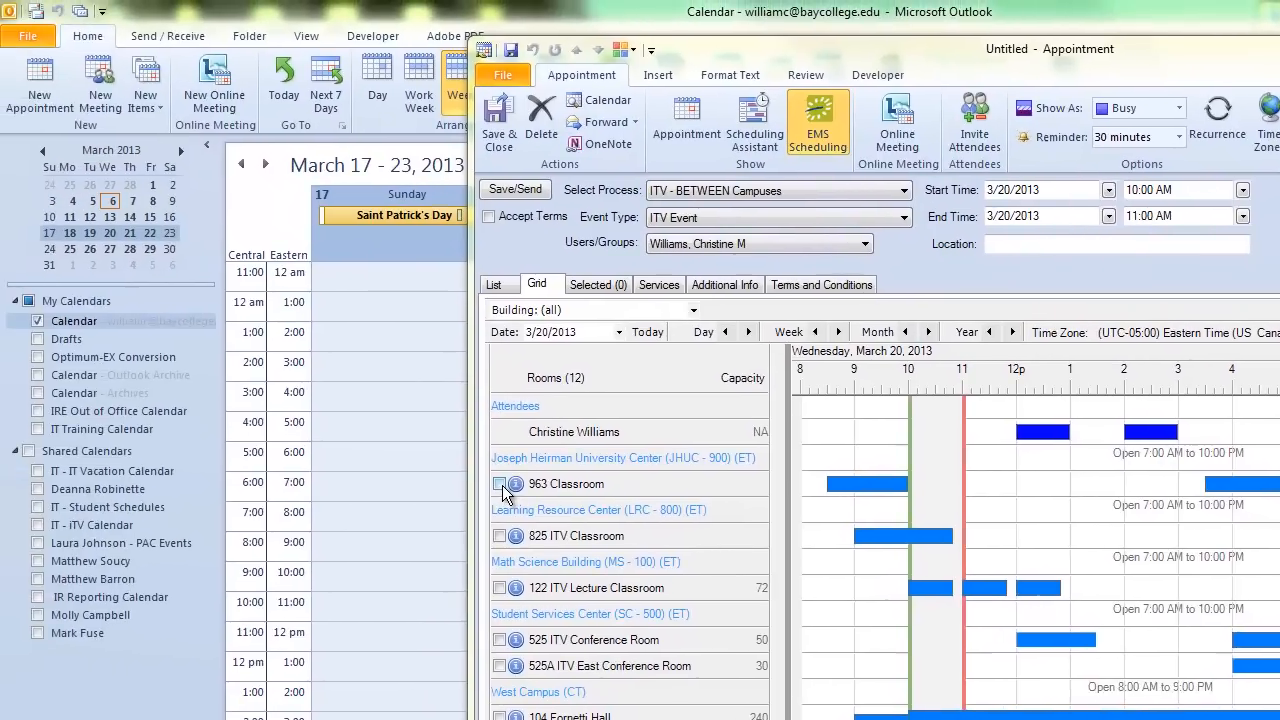
Step: Book the 963 Classroom in the Joseph Heirman University Center as the host room with an attendance of 10
click(500, 484)
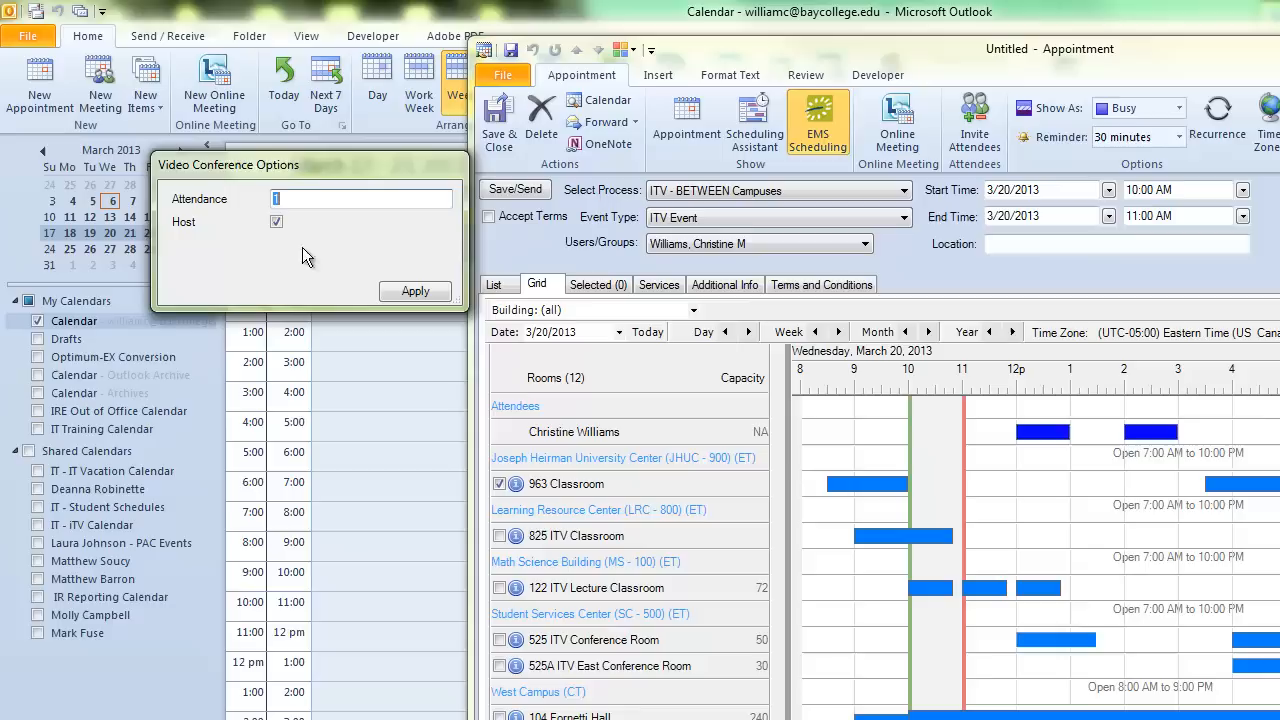
drag(303, 164, 733, 205)
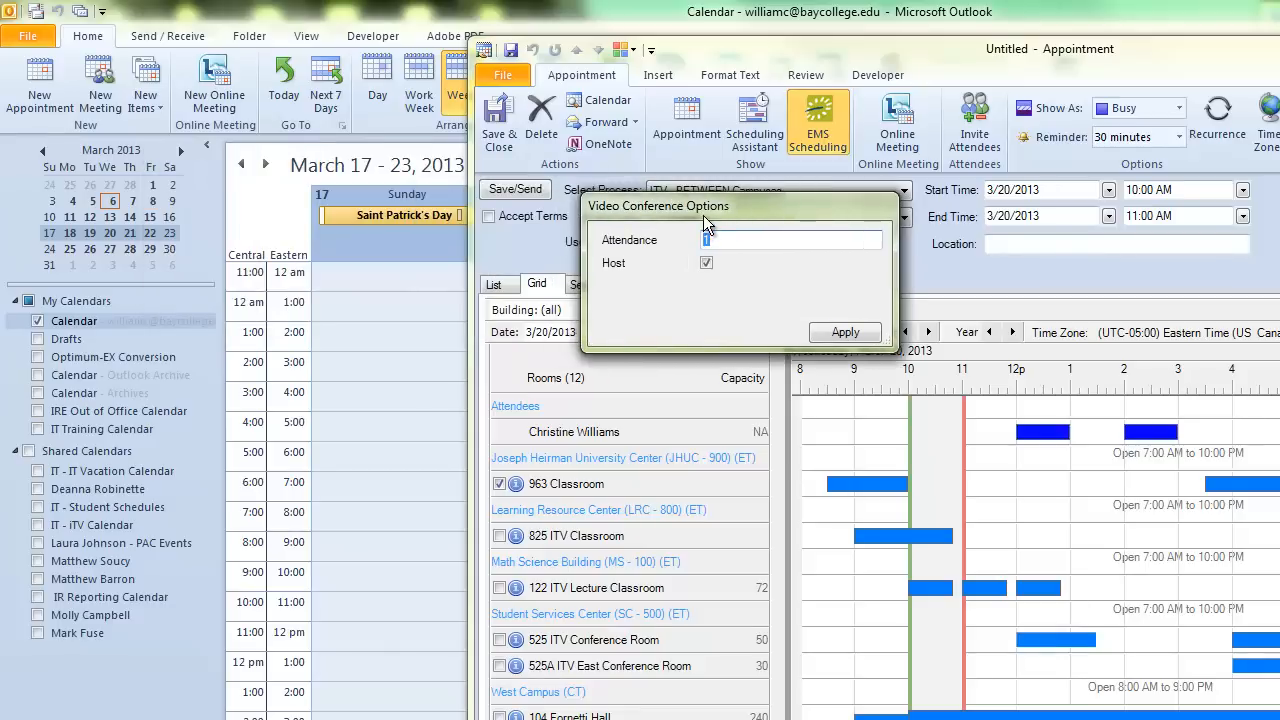
click(706, 240)
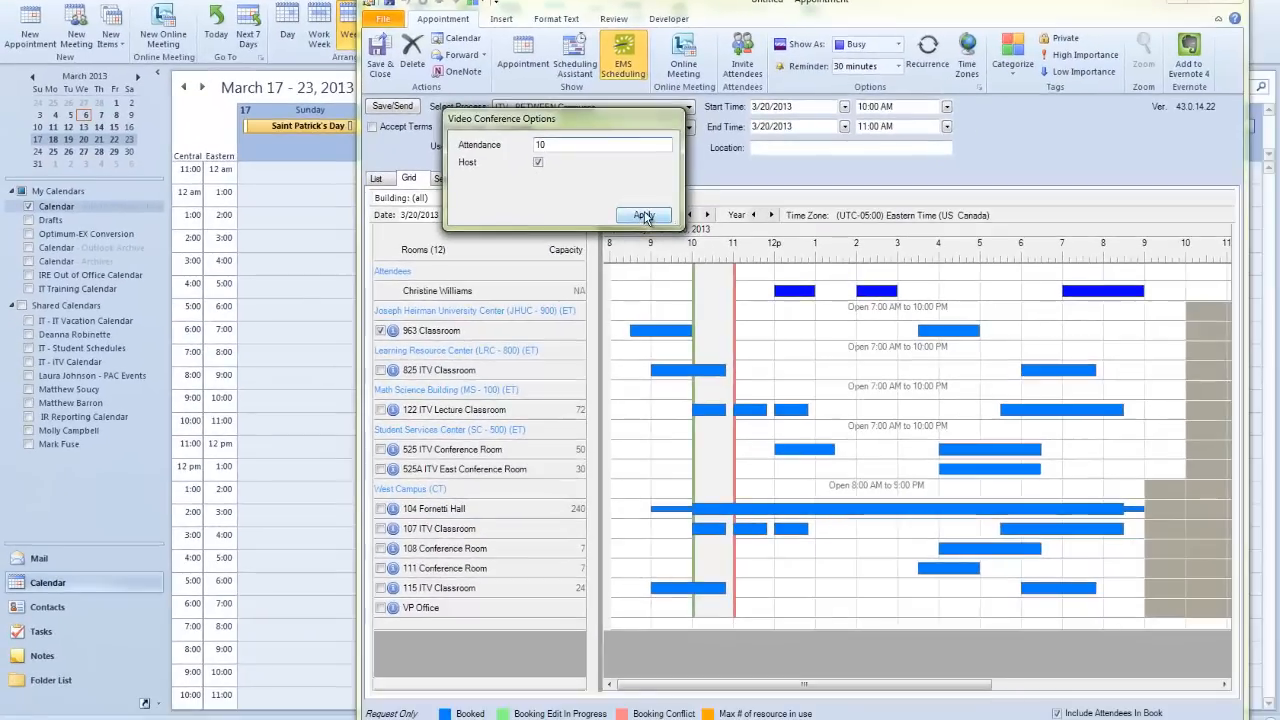
click(778, 293)
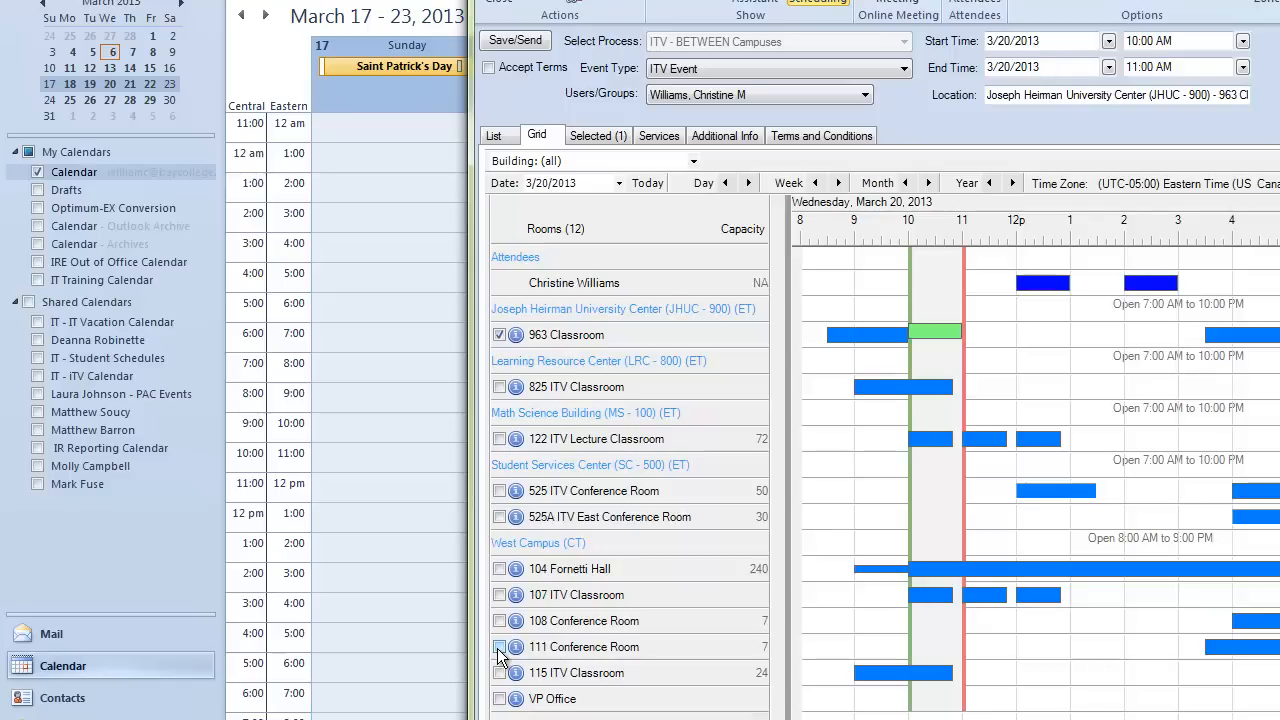
Step: Add the West Campus 111 Conference Room as a non-host room with an attendance of 3
click(443, 611)
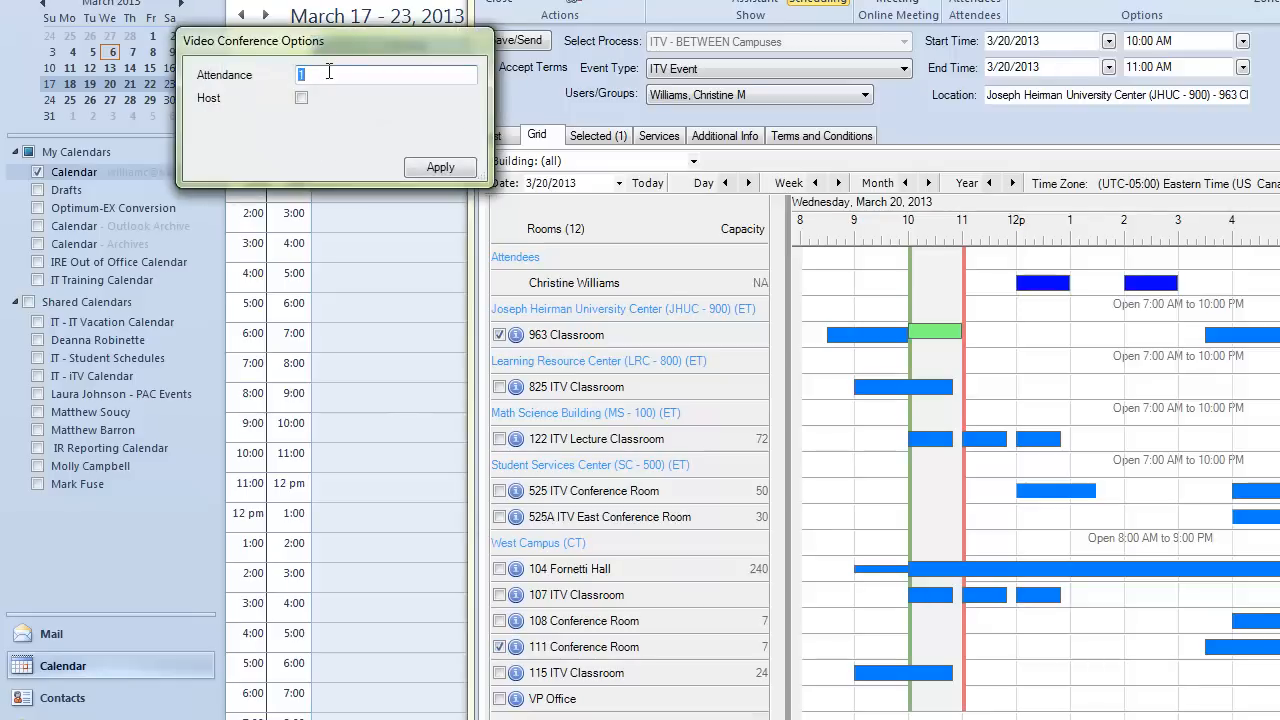
text(3)
click(447, 168)
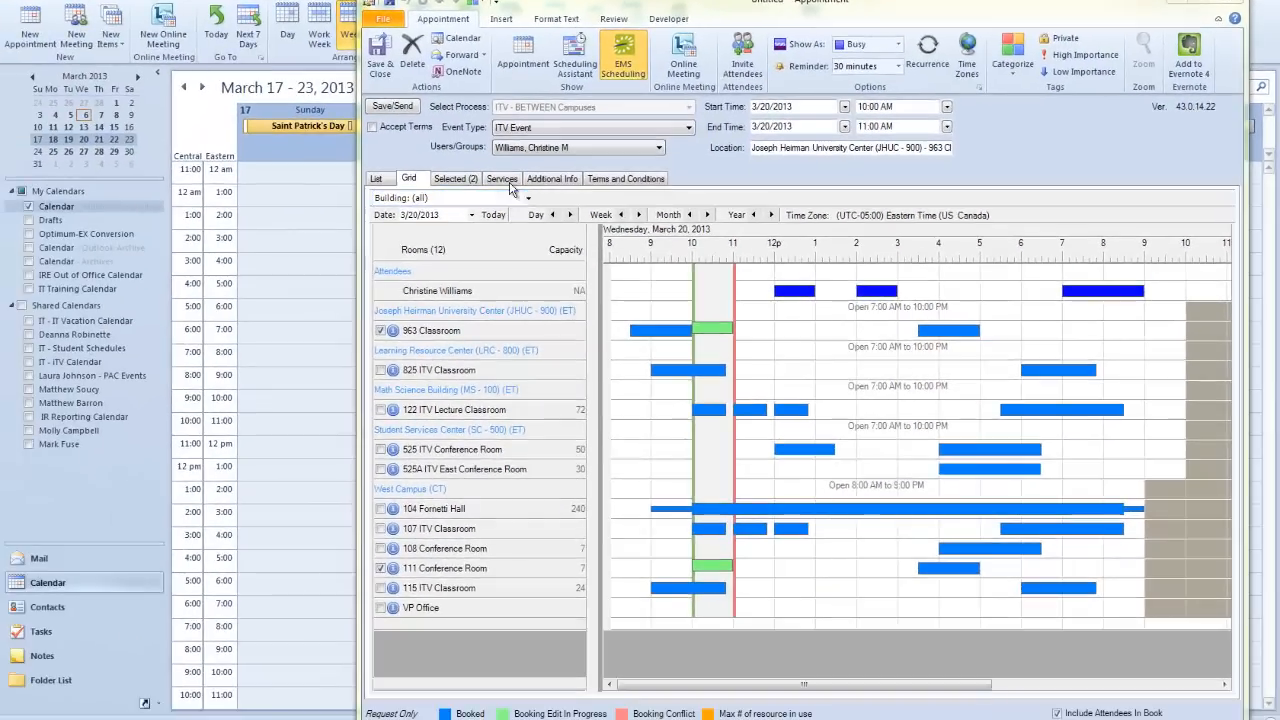
Step: Set up Escanaba catering for the 963 Classroom booking from 9:30 AM to 11:00 AM, with an estimated count of 10
click(503, 179)
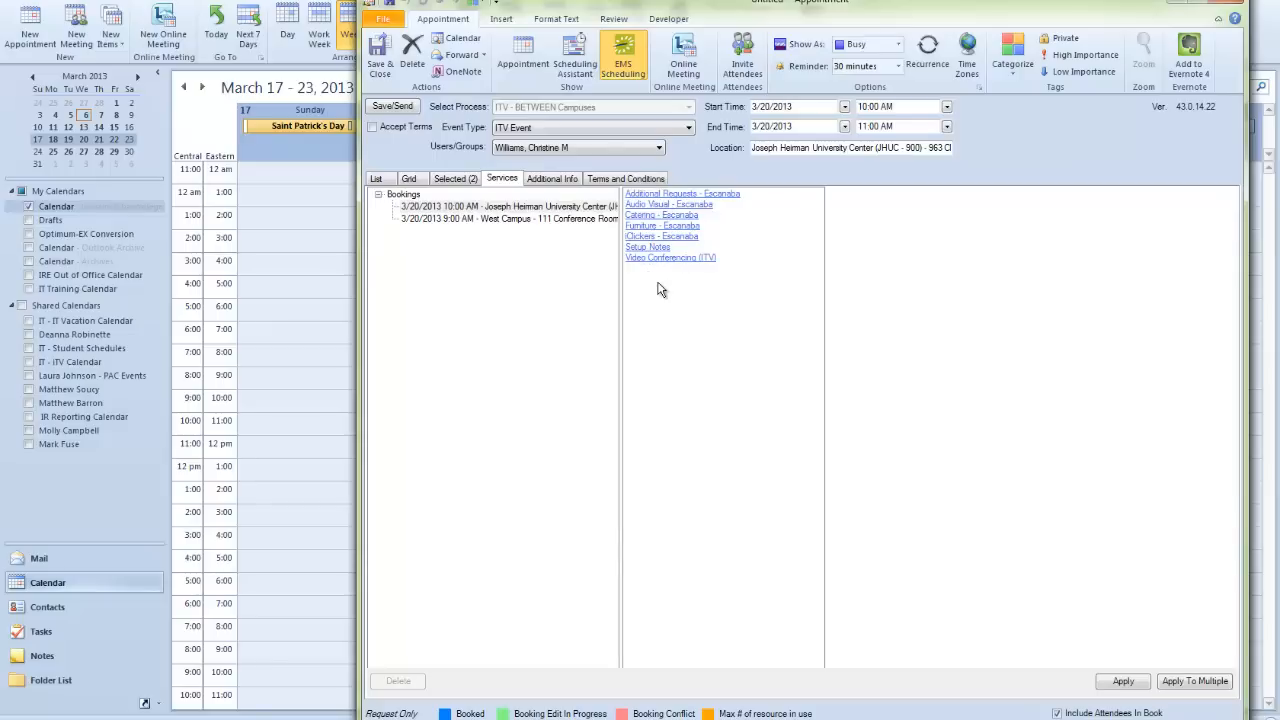
click(503, 220)
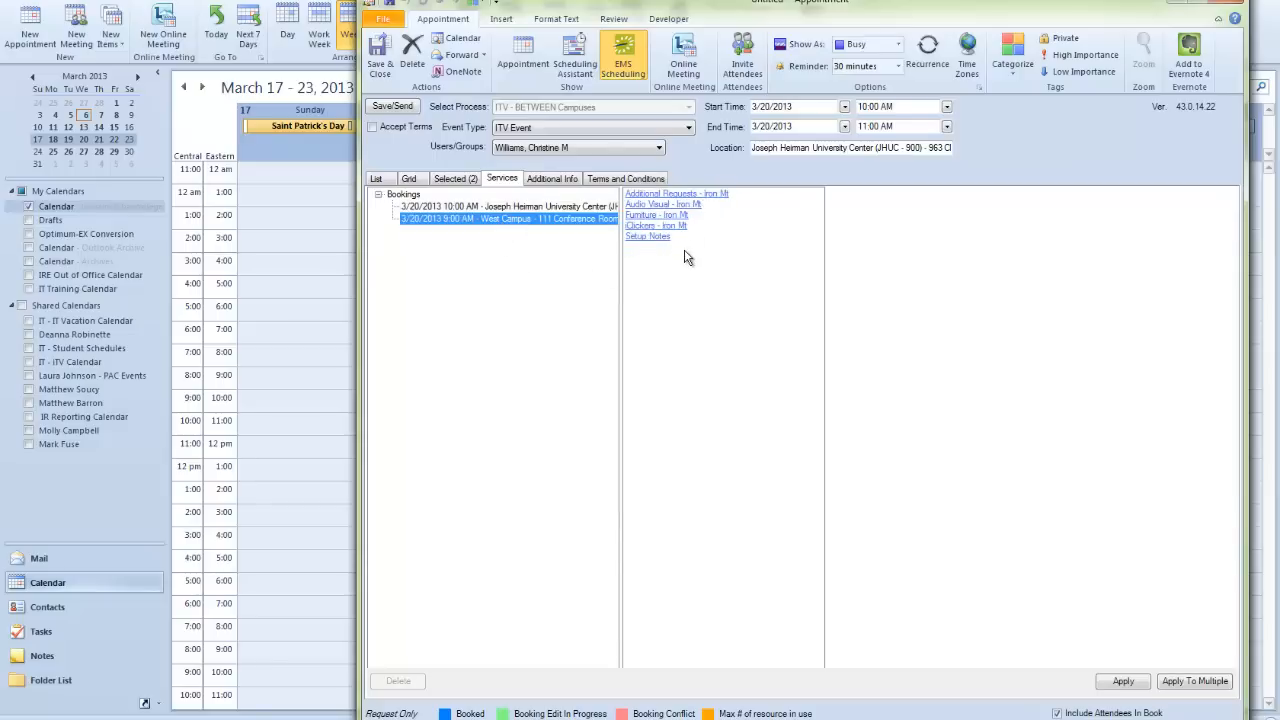
click(583, 208)
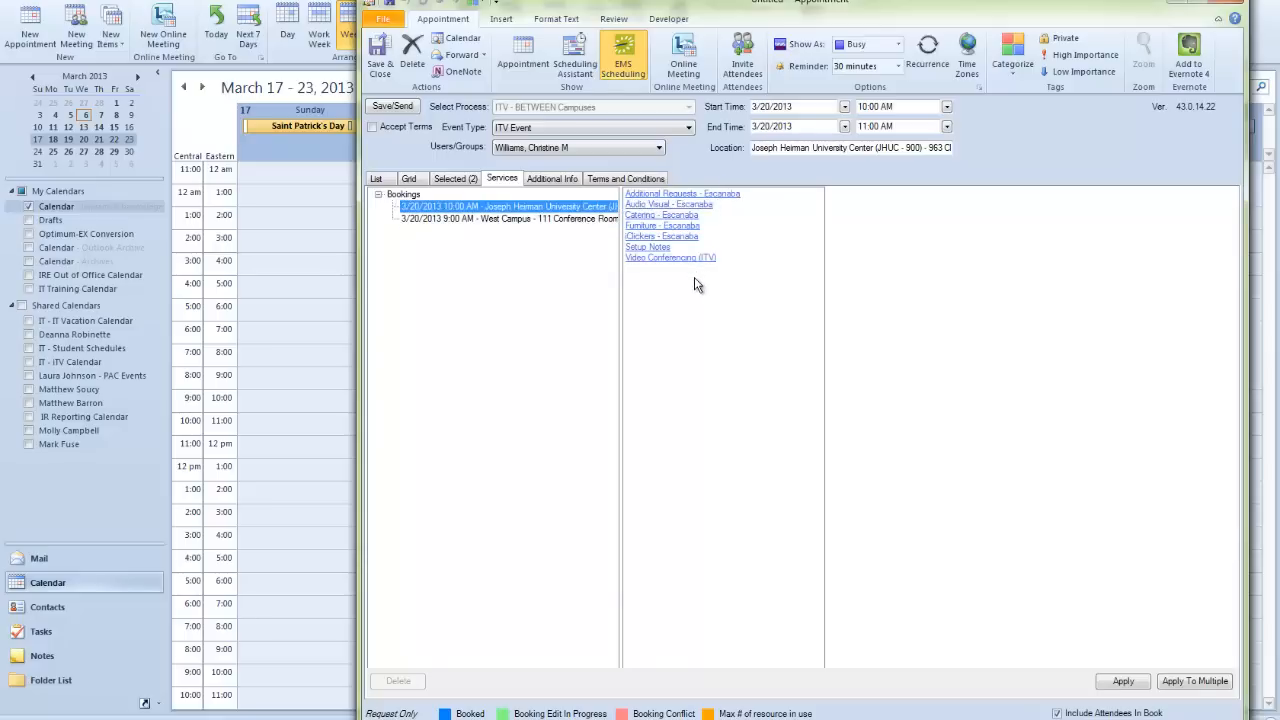
click(648, 219)
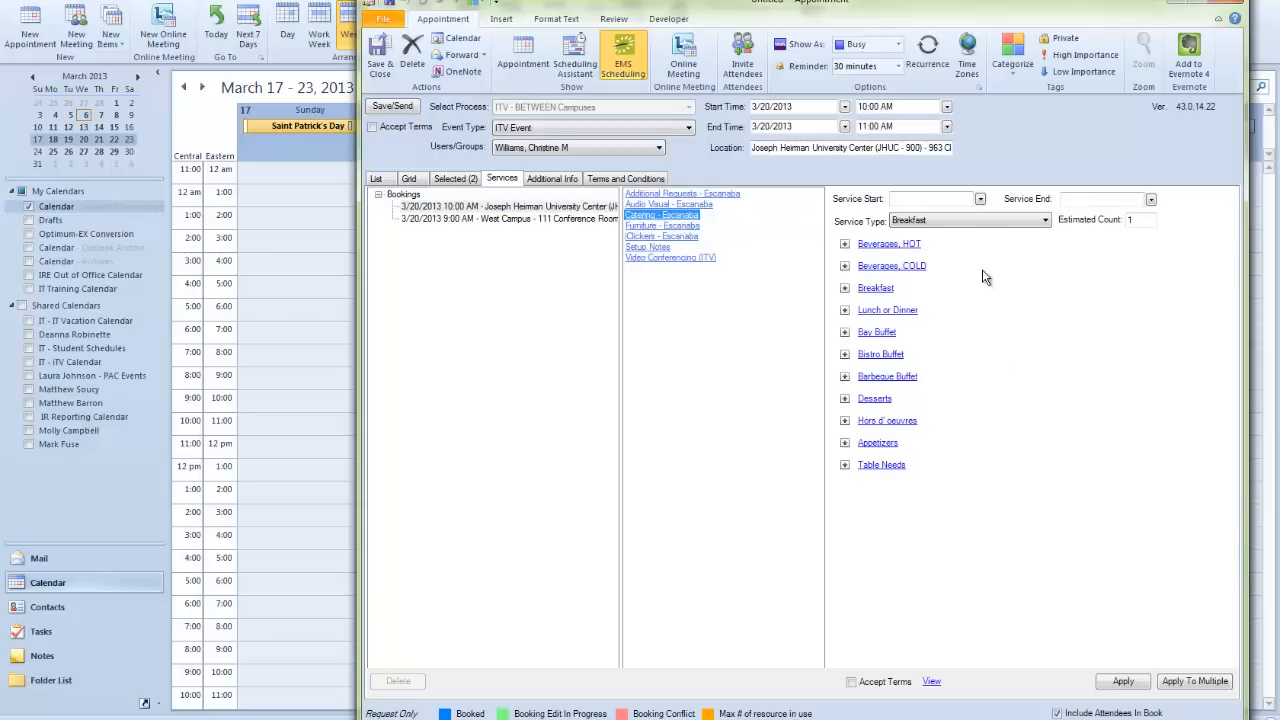
click(980, 199)
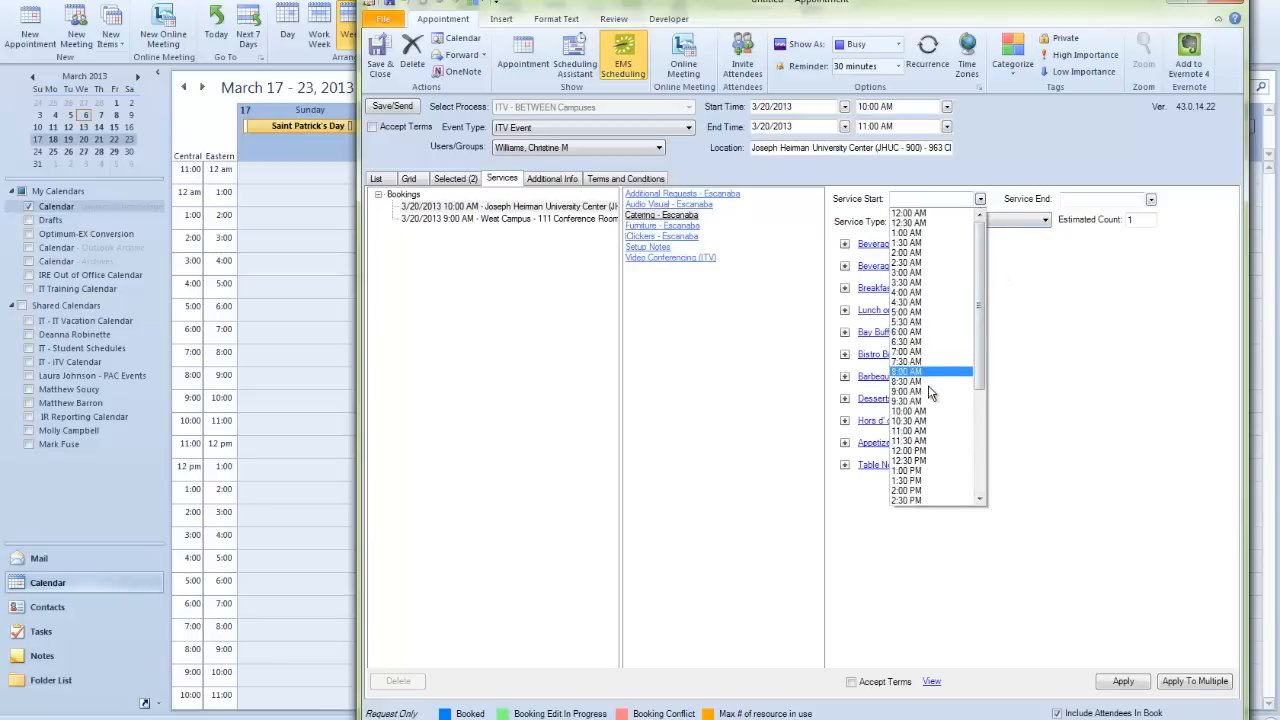
click(925, 401)
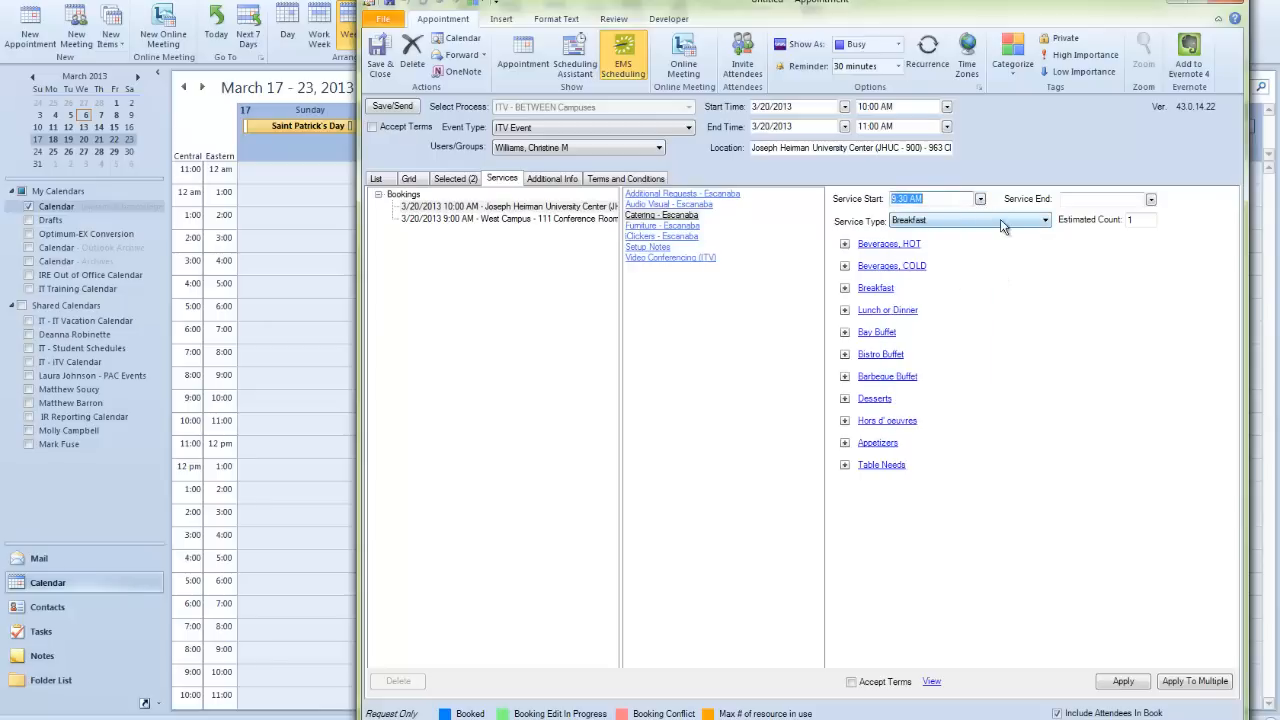
click(1151, 199)
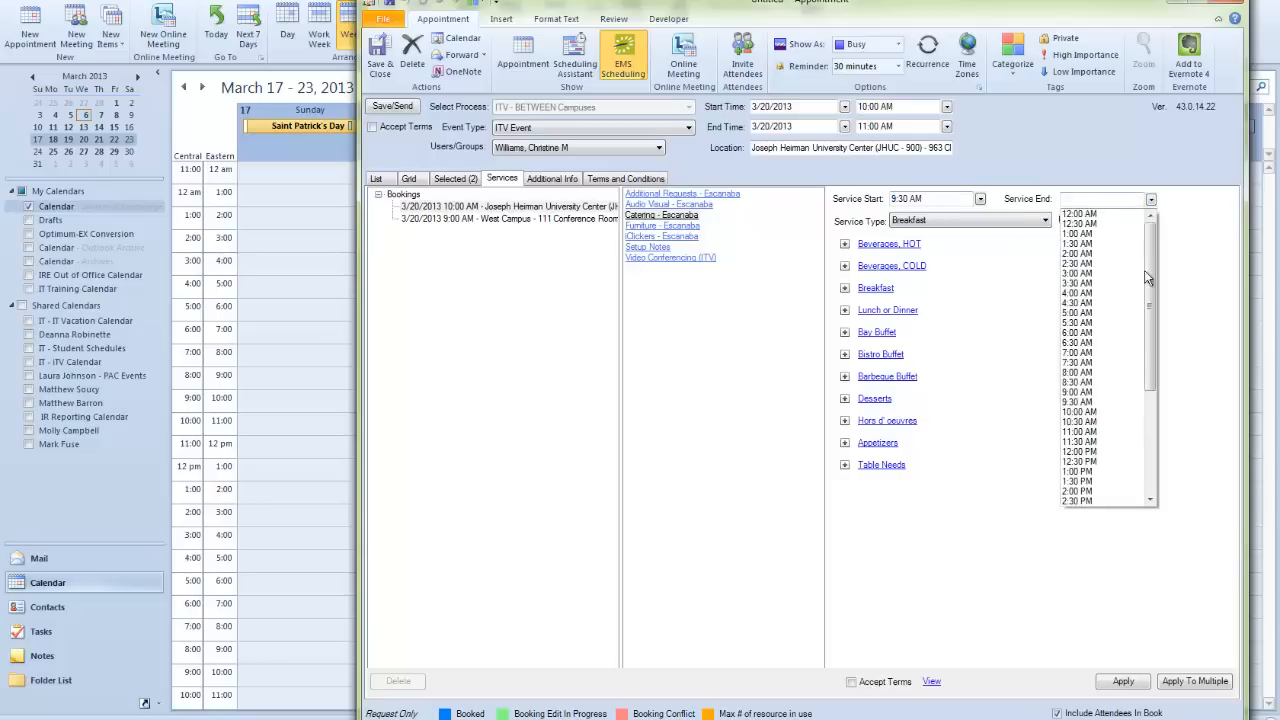
click(1095, 431)
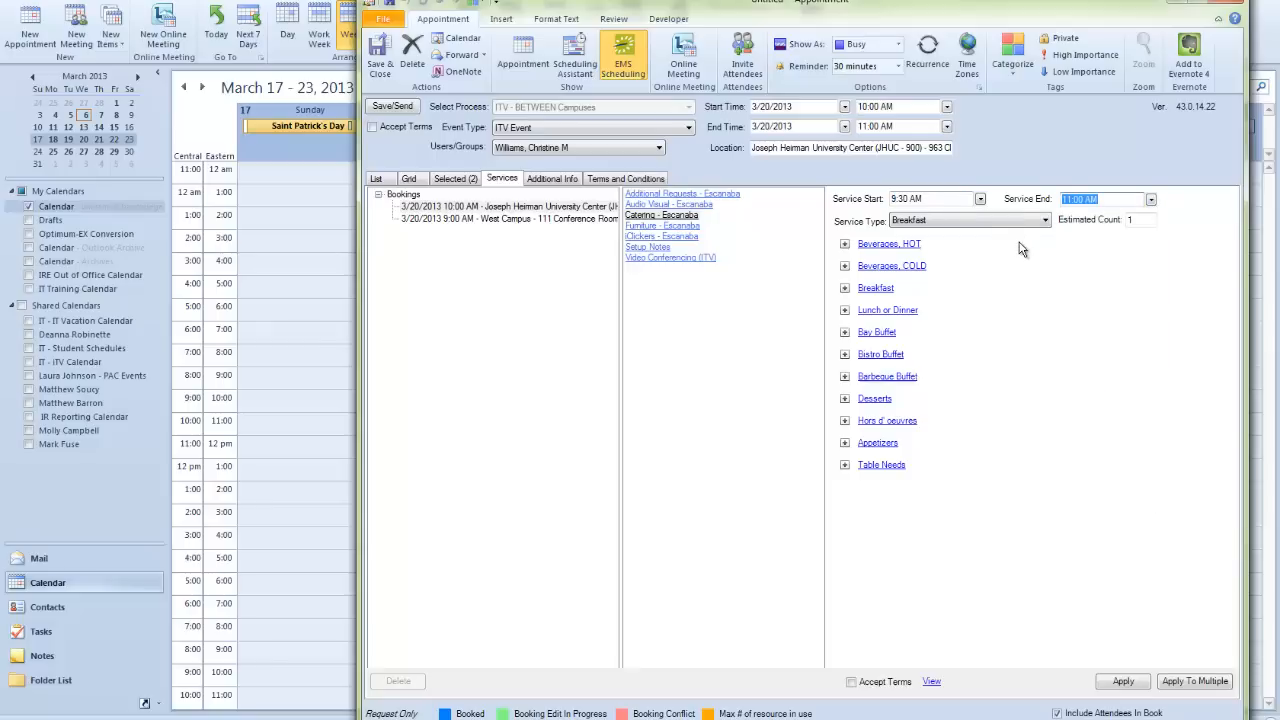
click(1129, 219)
Step: Order 10 Whole Fruit from the breakfast items, accept the catering terms and apply the service to the booking
click(876, 289)
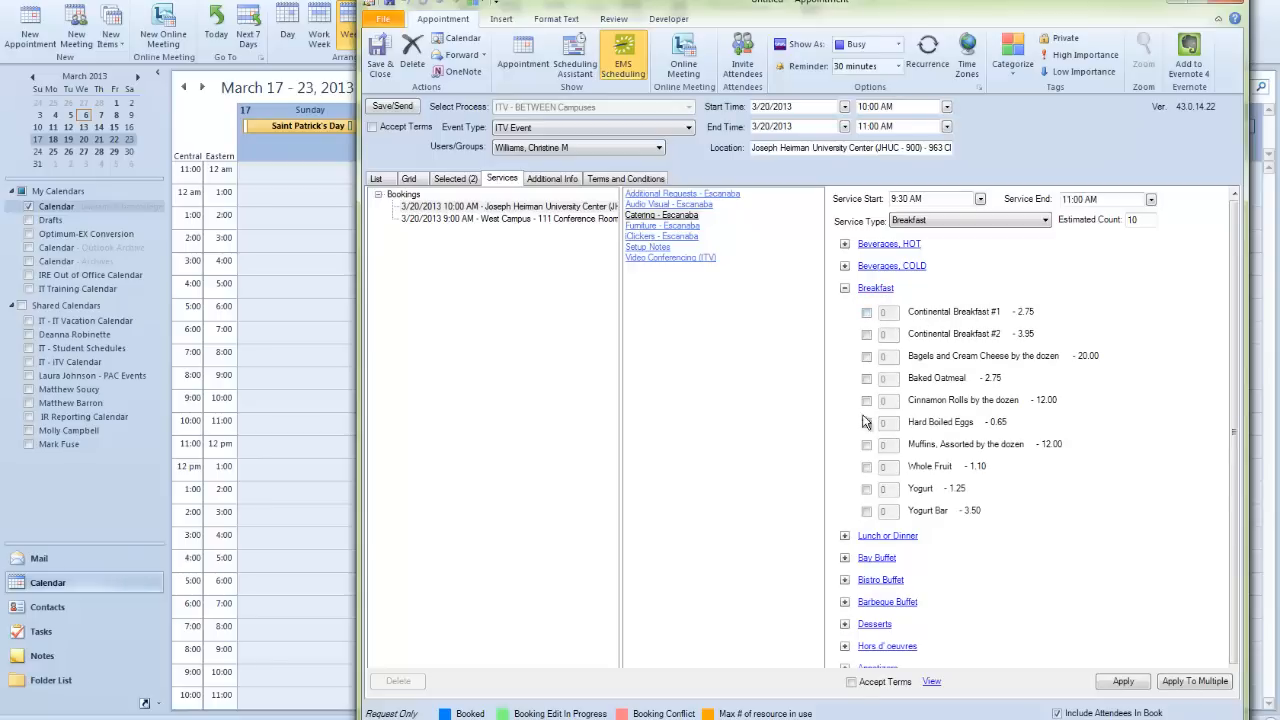
click(866, 470)
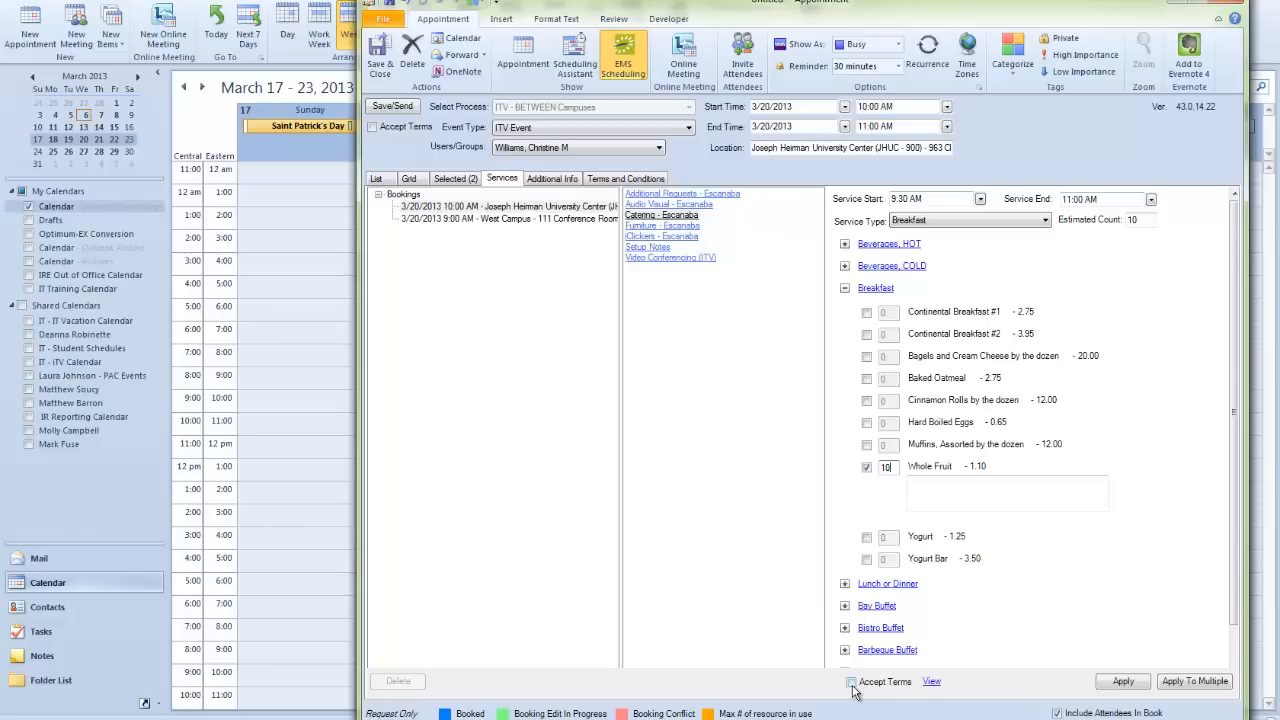
click(1124, 682)
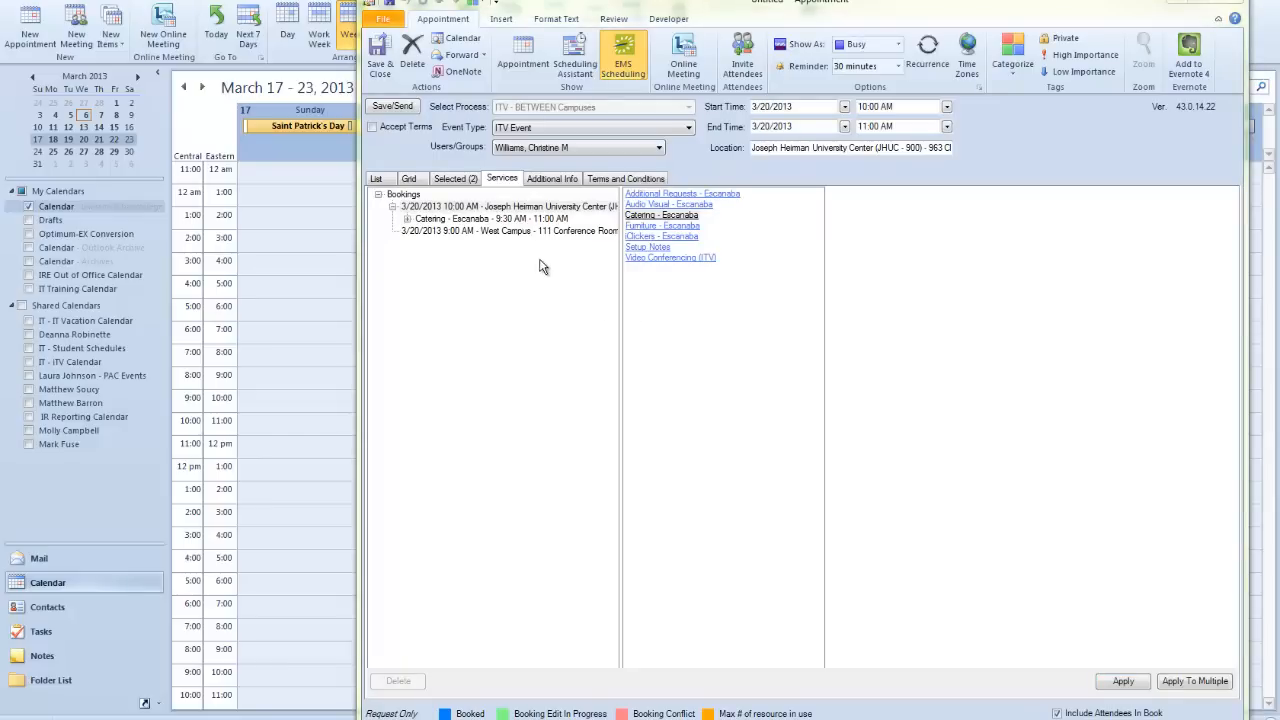
Step: Turn the appointment into a meeting with invited attendees and open its invitation form
click(514, 233)
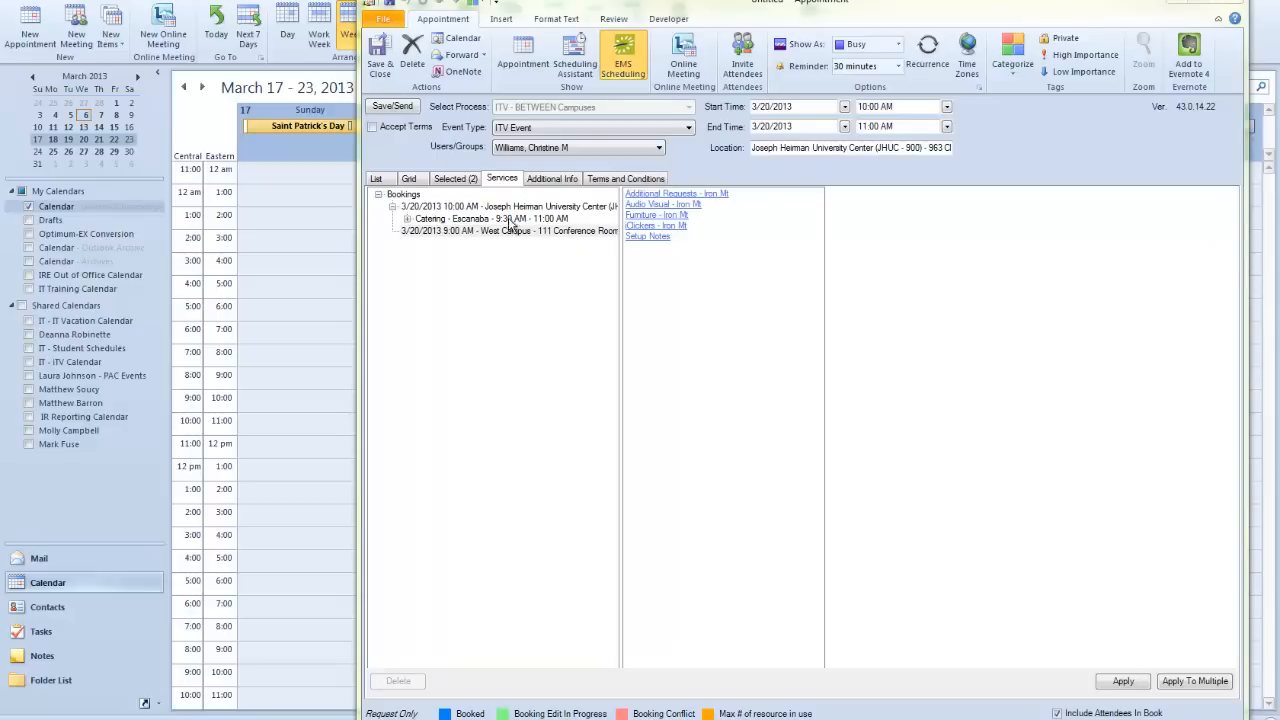
click(408, 181)
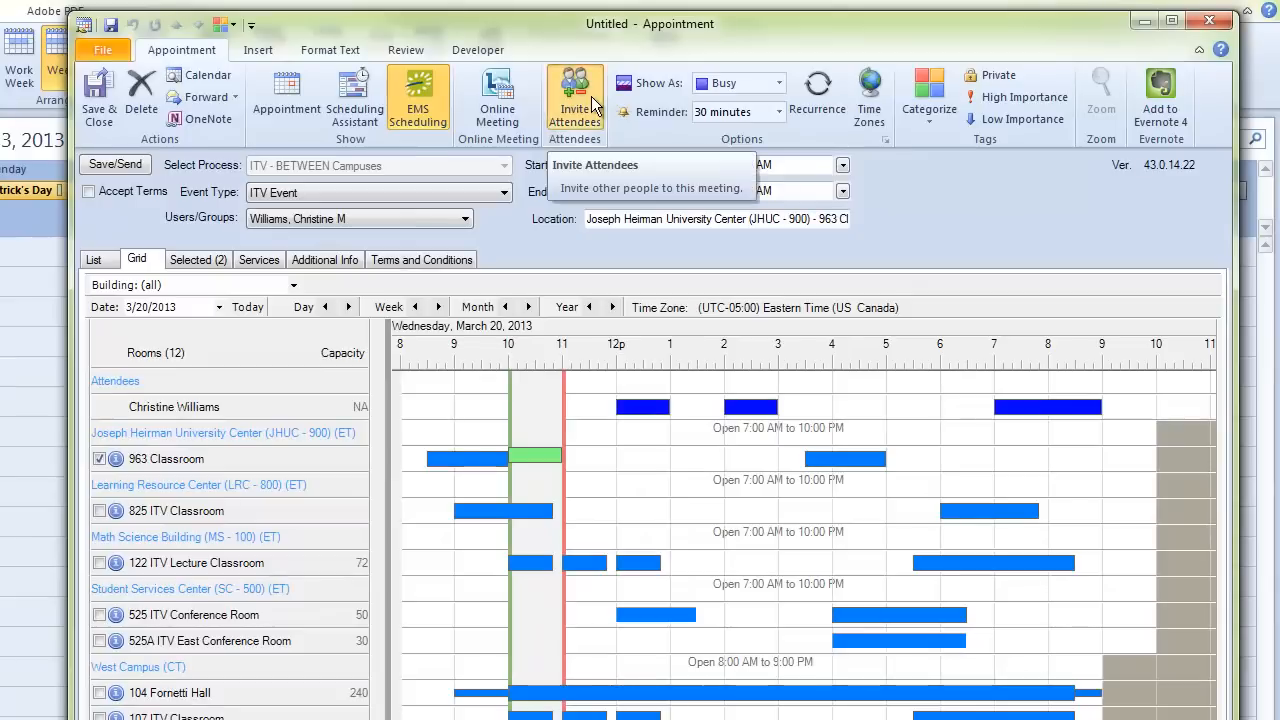
click(733, 68)
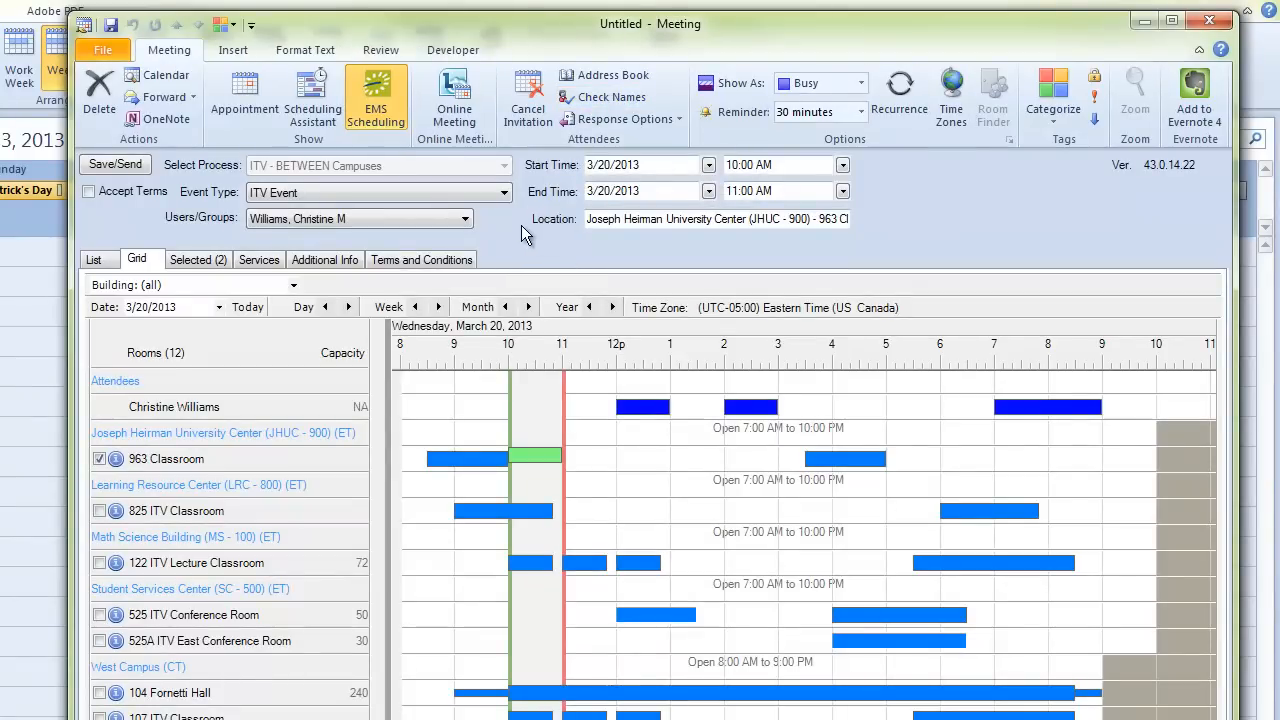
click(243, 86)
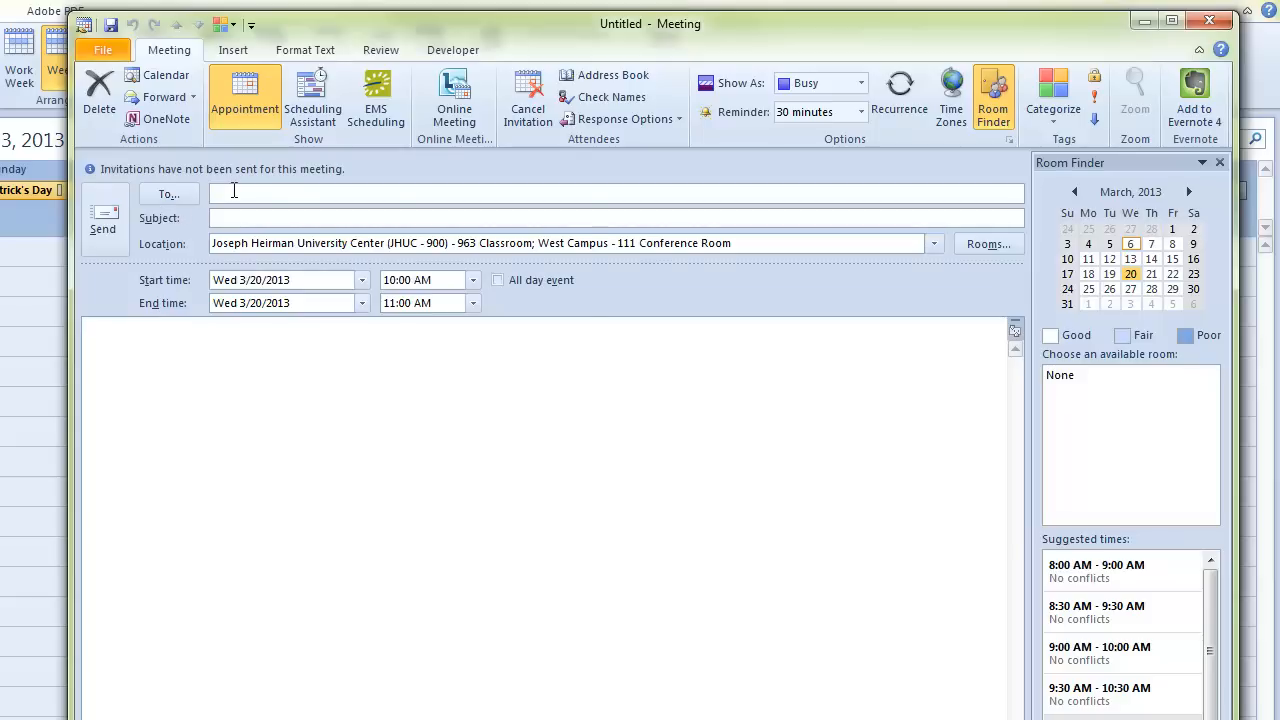
Step: Address the meeting invitation to the three attendees using the suggested contacts
text(stigl)
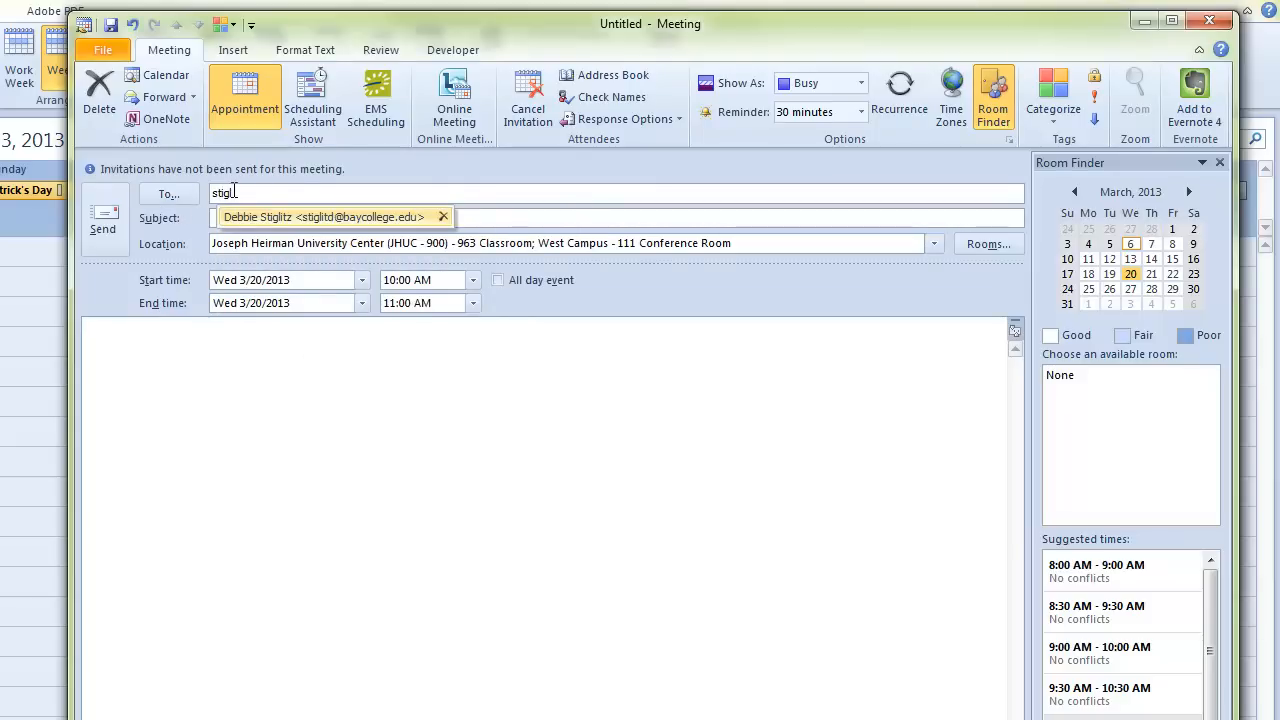
key(Return)
text(justin)
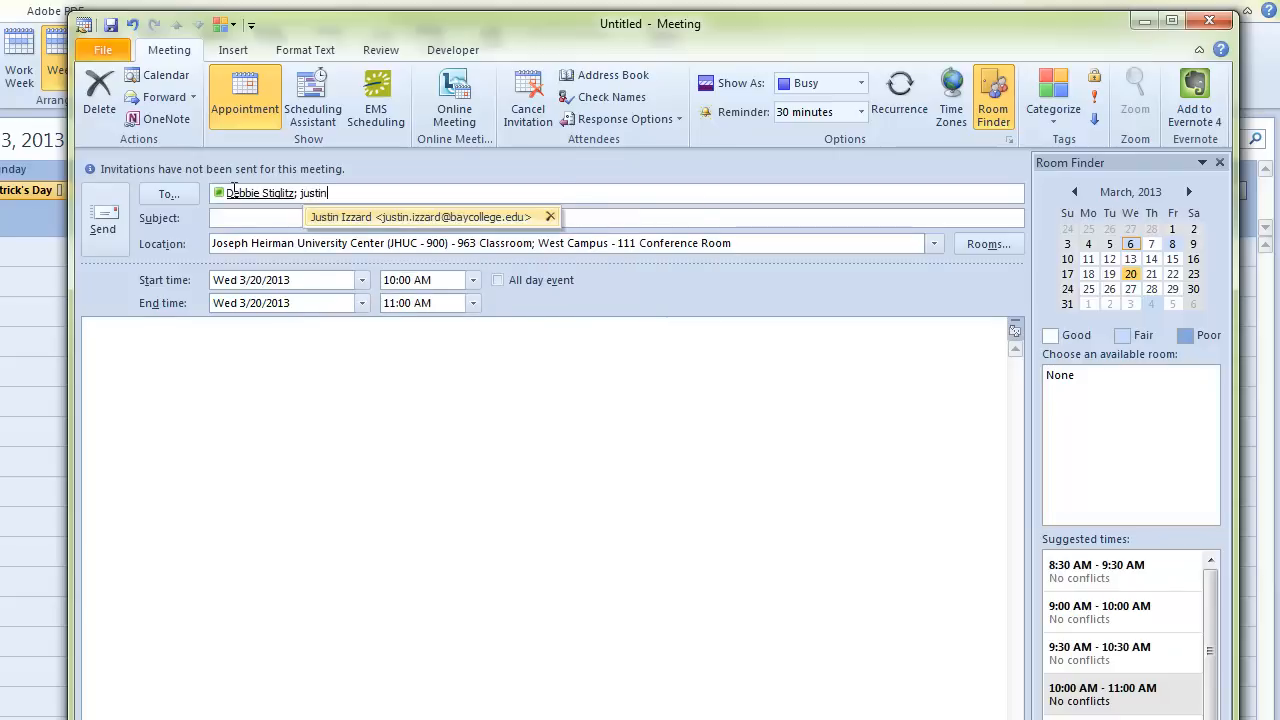
key(Return)
text(jas)
key(Return)
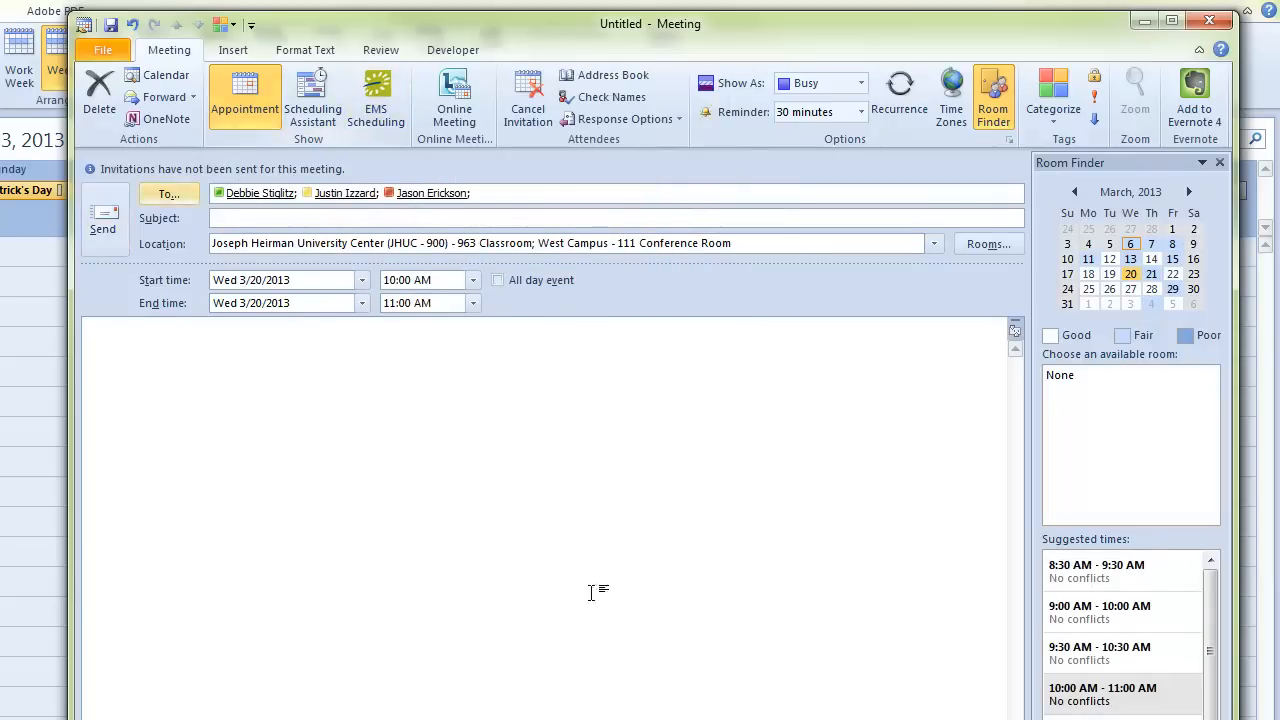
Step: Write "This is a test event" as the meeting invitation's message
click(381, 455)
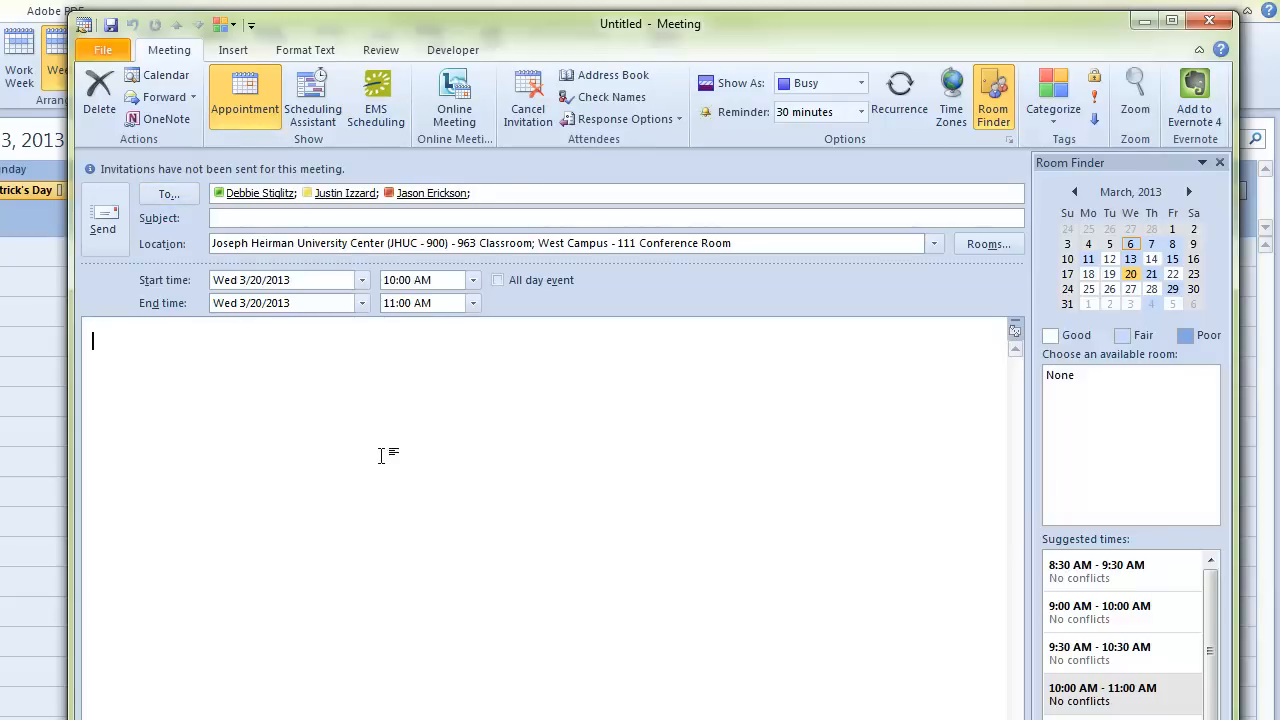
text(This is a test evern)
key(BackSpace)
key(BackSpace)
text(nt)
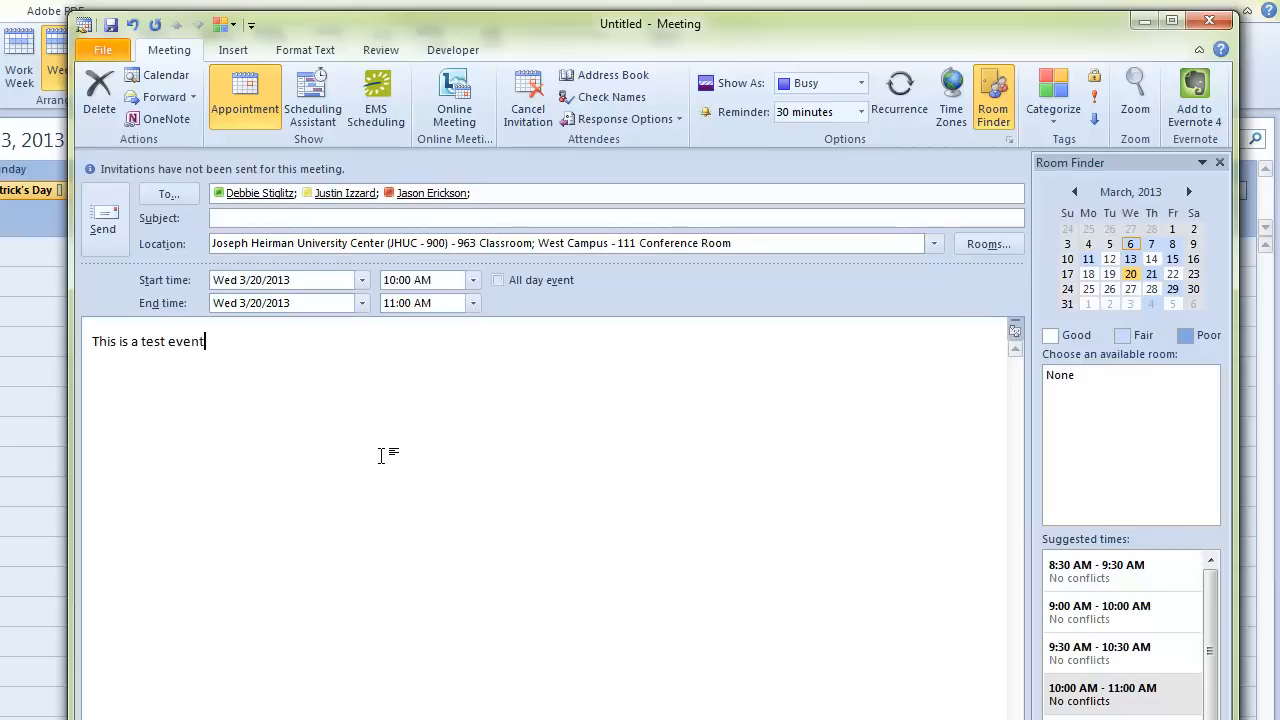
Step: Enter "BIOL101 - Test event" as the meeting subject
click(293, 216)
text(Test event)
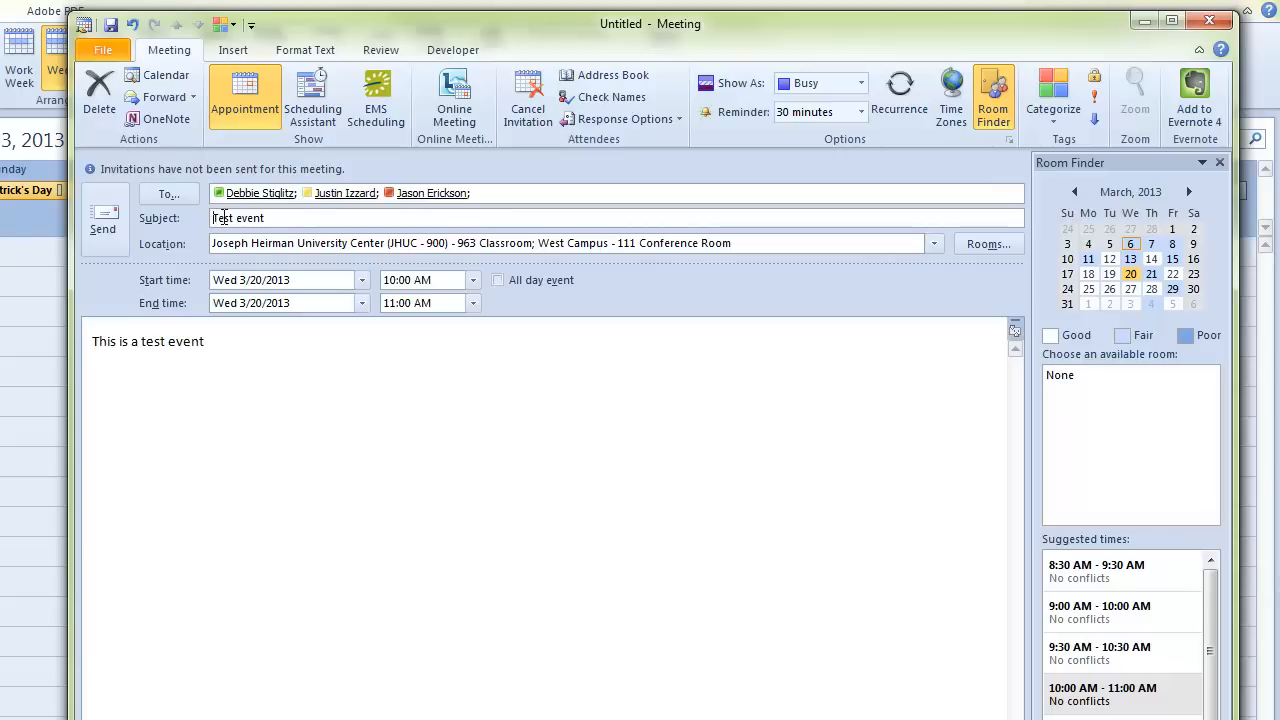
text(BIOL)
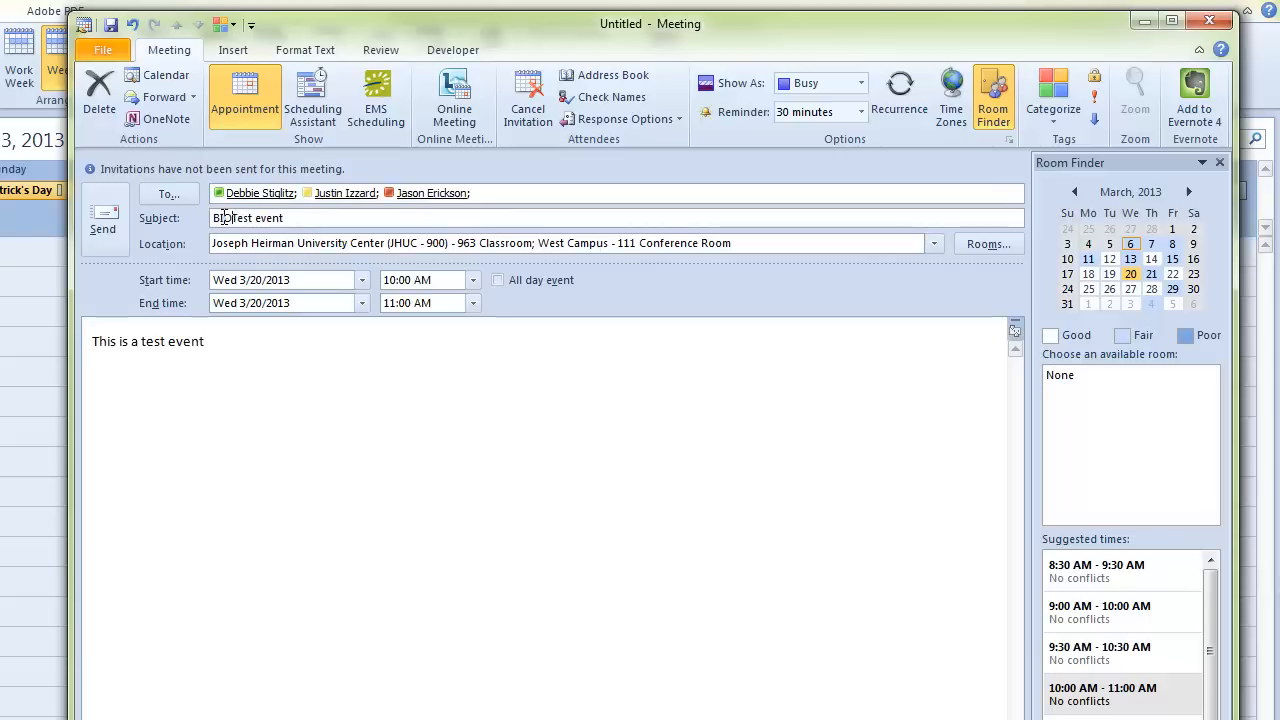
text(101 )
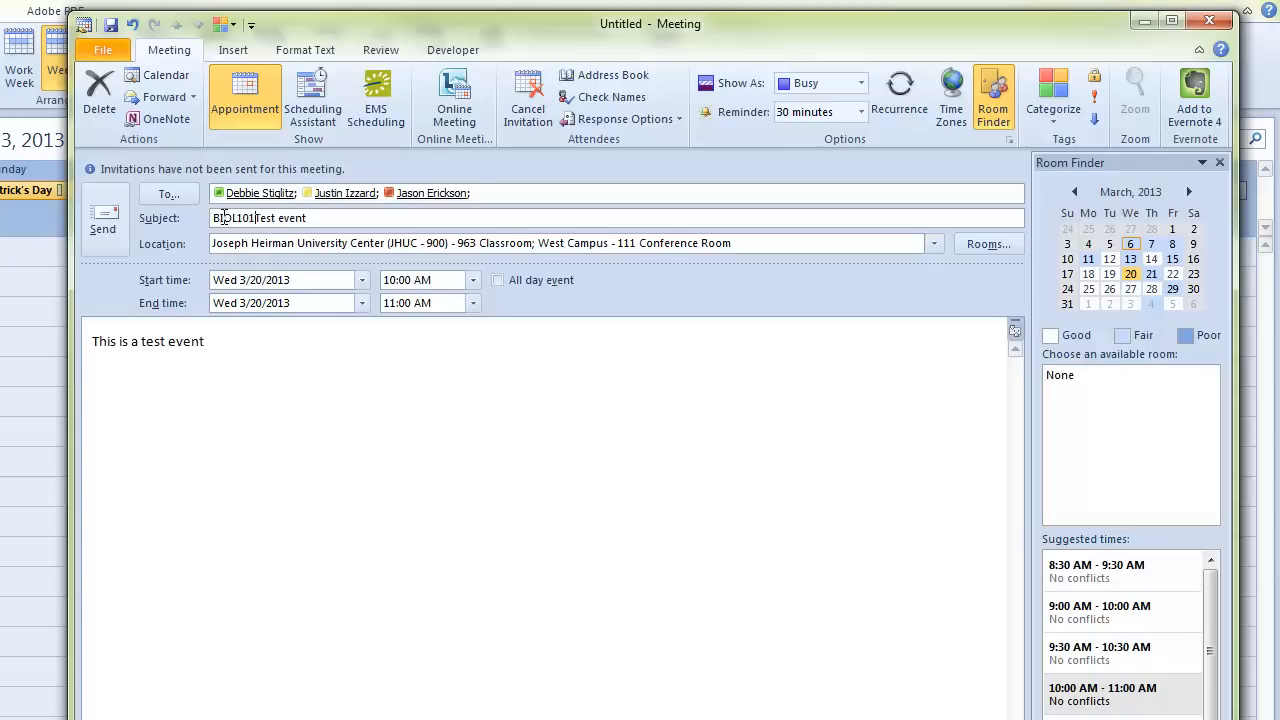
text(-)
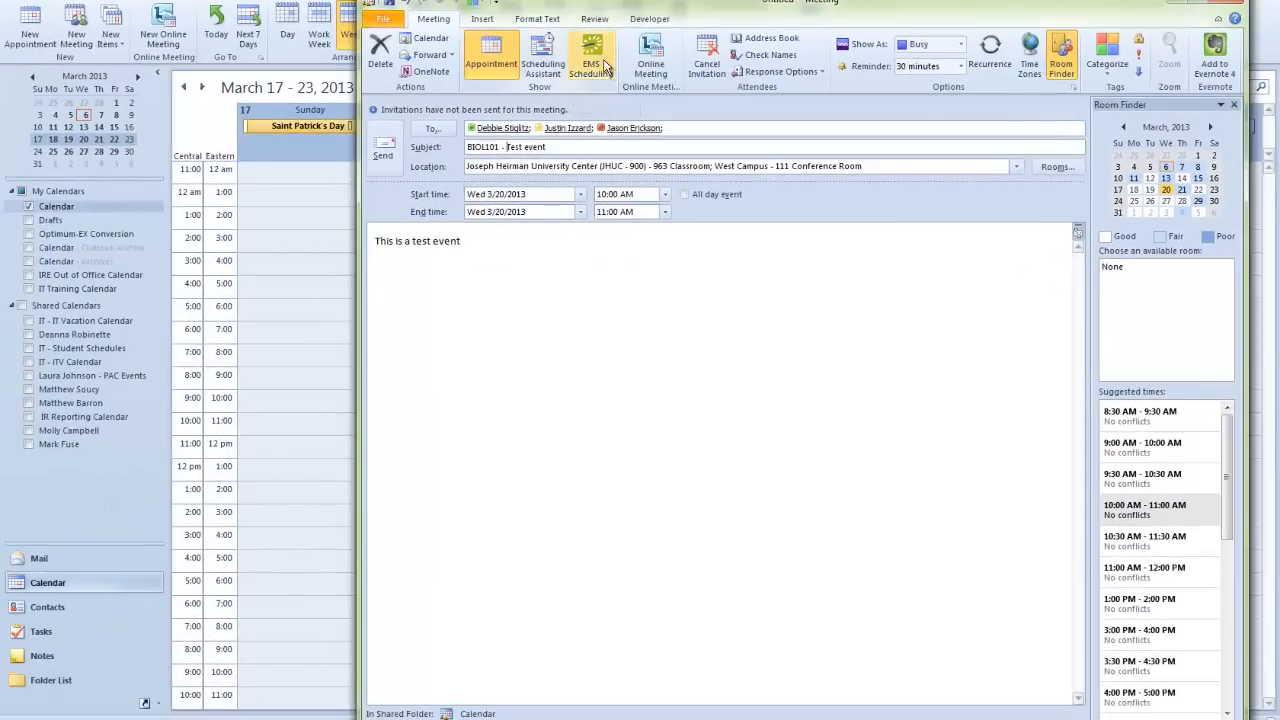
Step: Review the attendees' availability in EMS Scheduling and the catering items ordered for the 963 Classroom booking
click(604, 66)
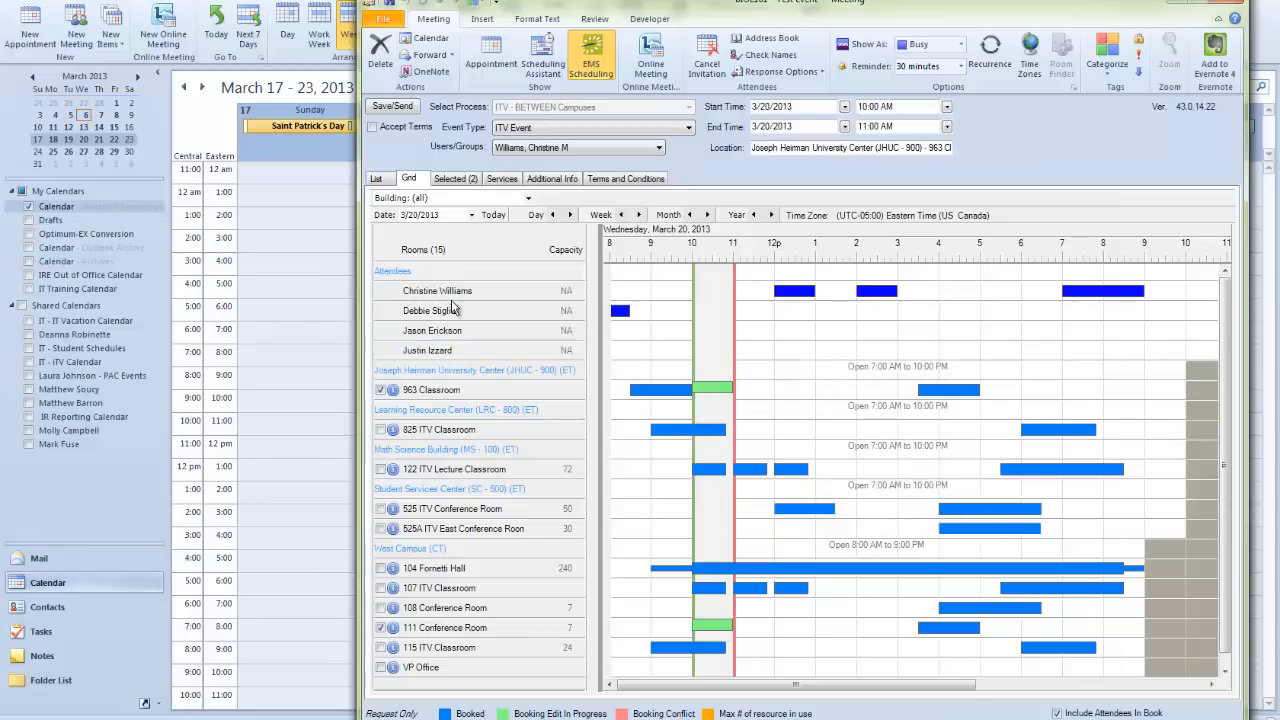
click(459, 351)
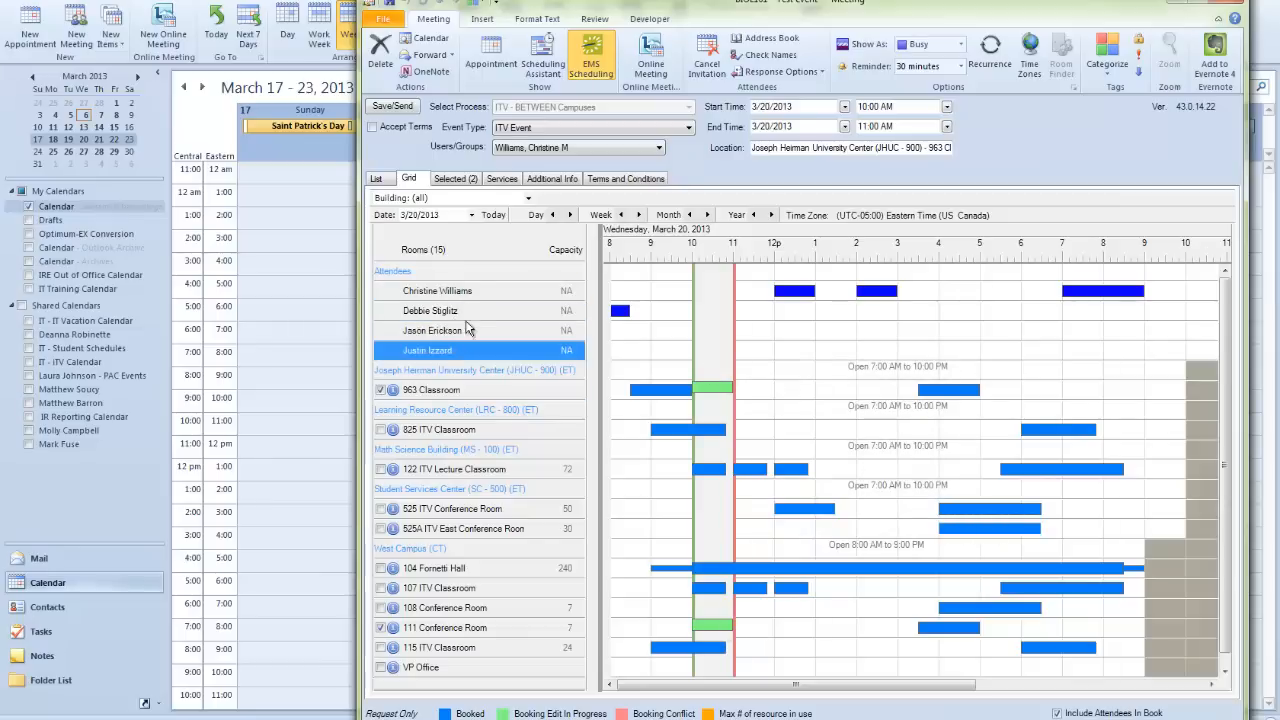
click(503, 178)
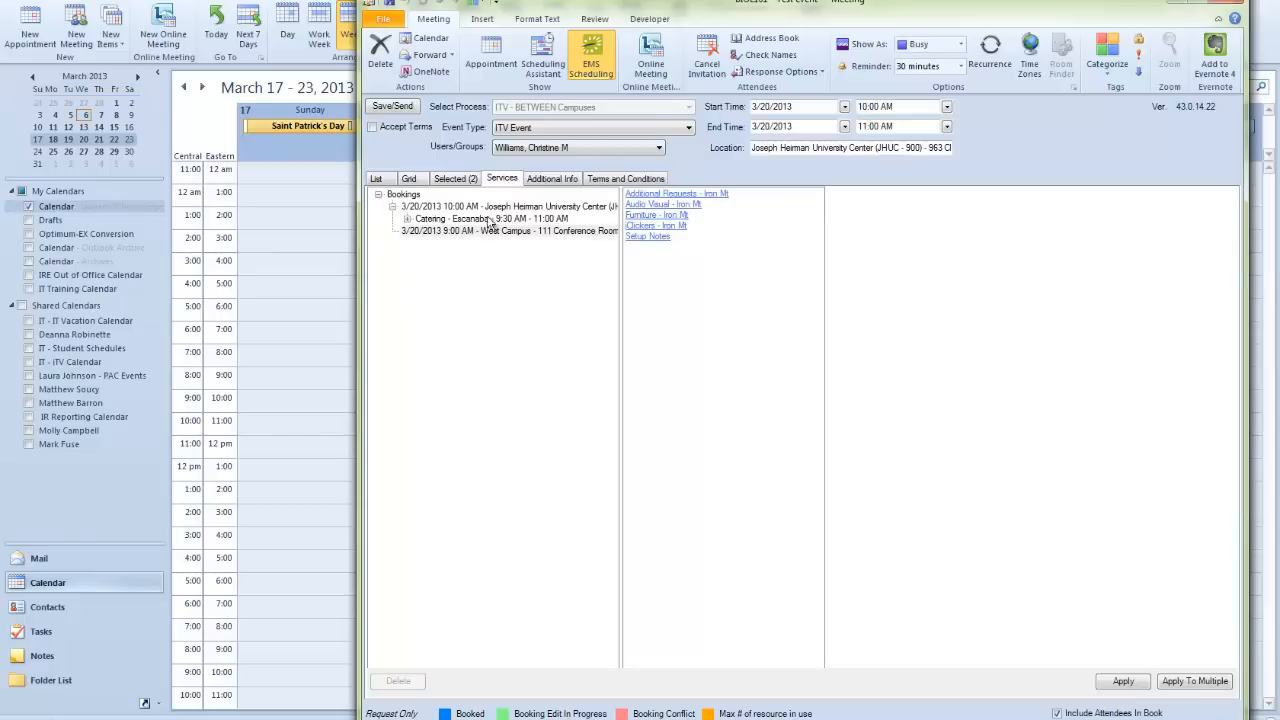
click(408, 220)
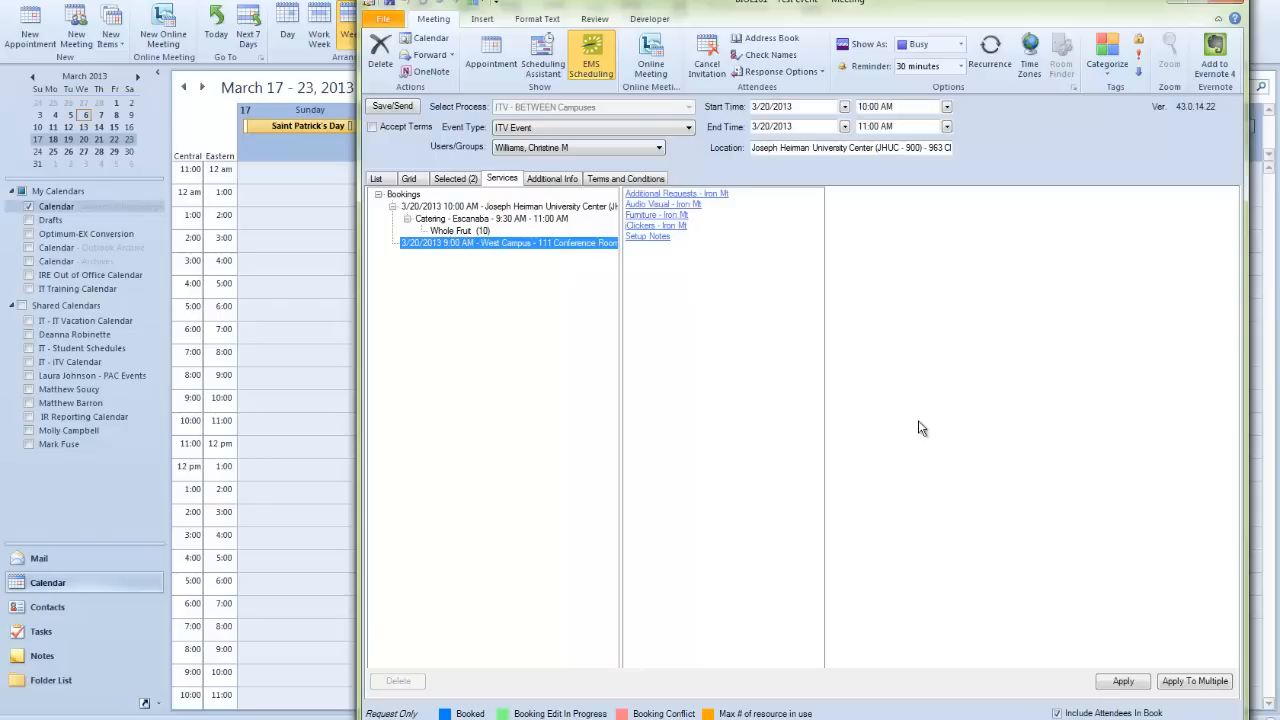
Step: Accept the terms for the ITV room reservation
click(376, 130)
click(376, 130)
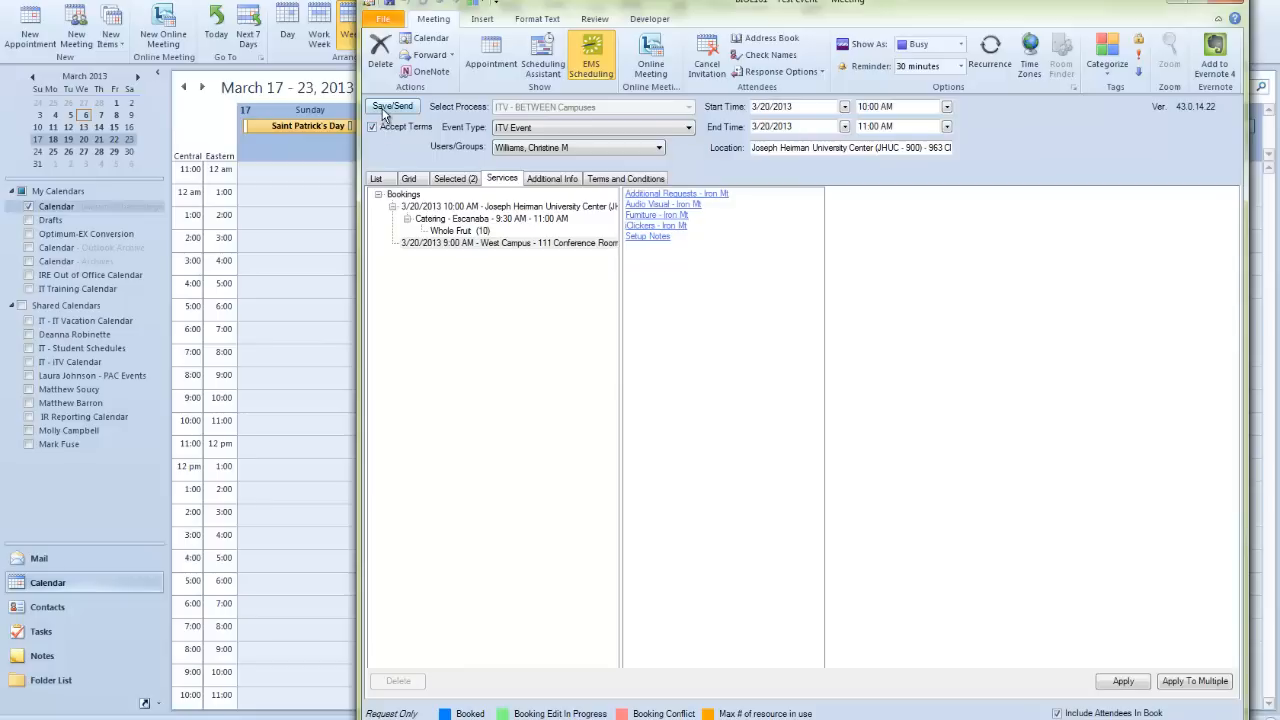